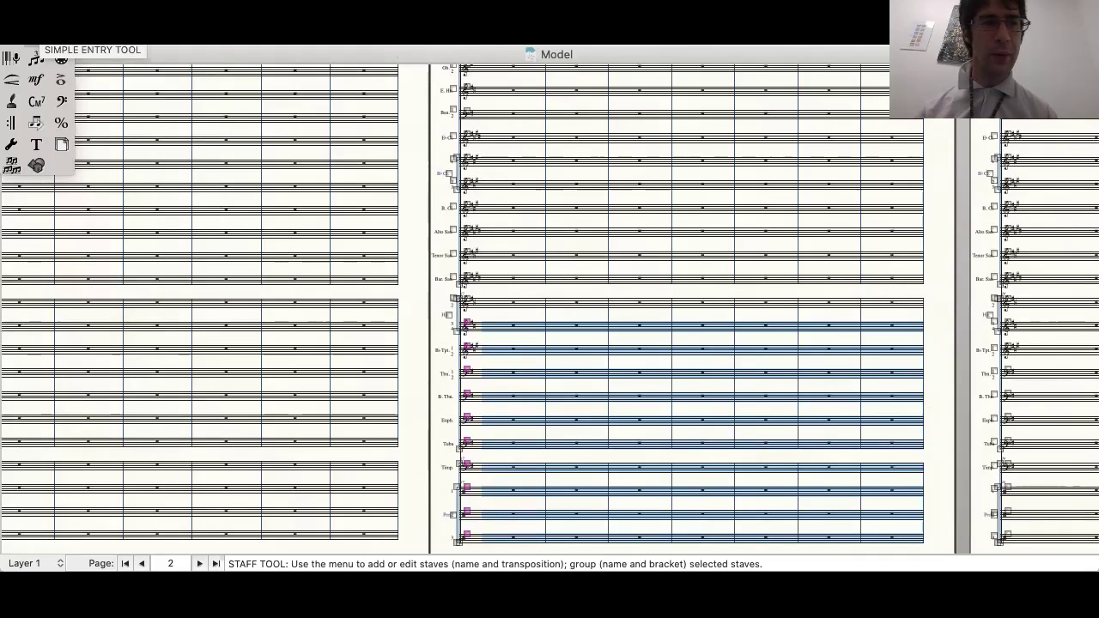
# Step: Try the Simple Entry, Speedy Entry and Measure tools in turn and return to the Staff Tool
pyautogui.click(10, 123)
pyautogui.click(35, 123)
pyautogui.click(36, 58)
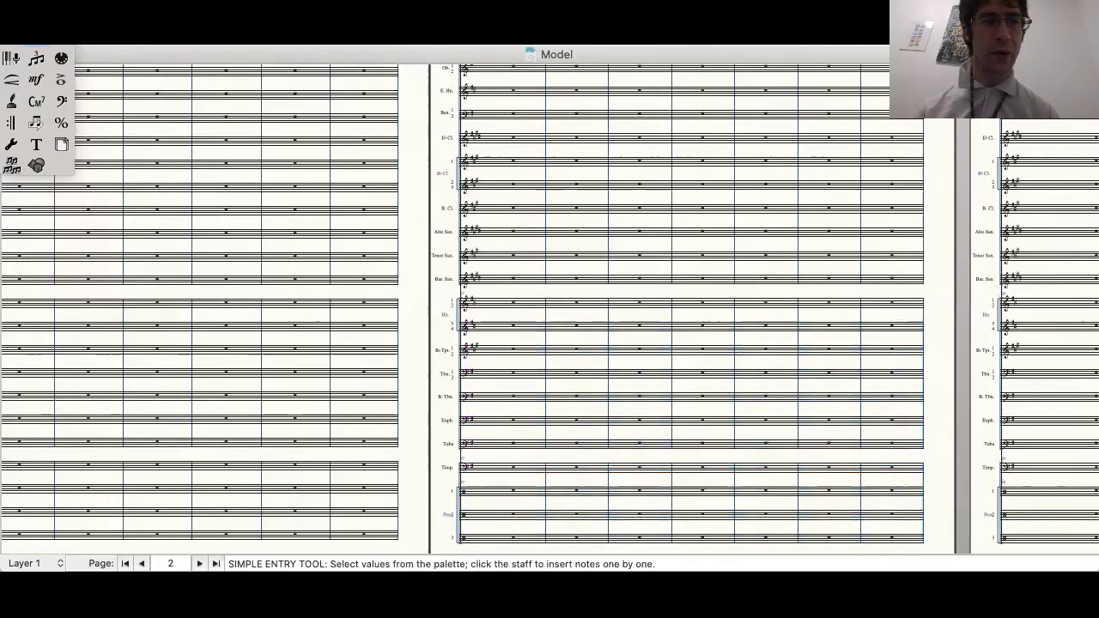
pyautogui.click(10, 57)
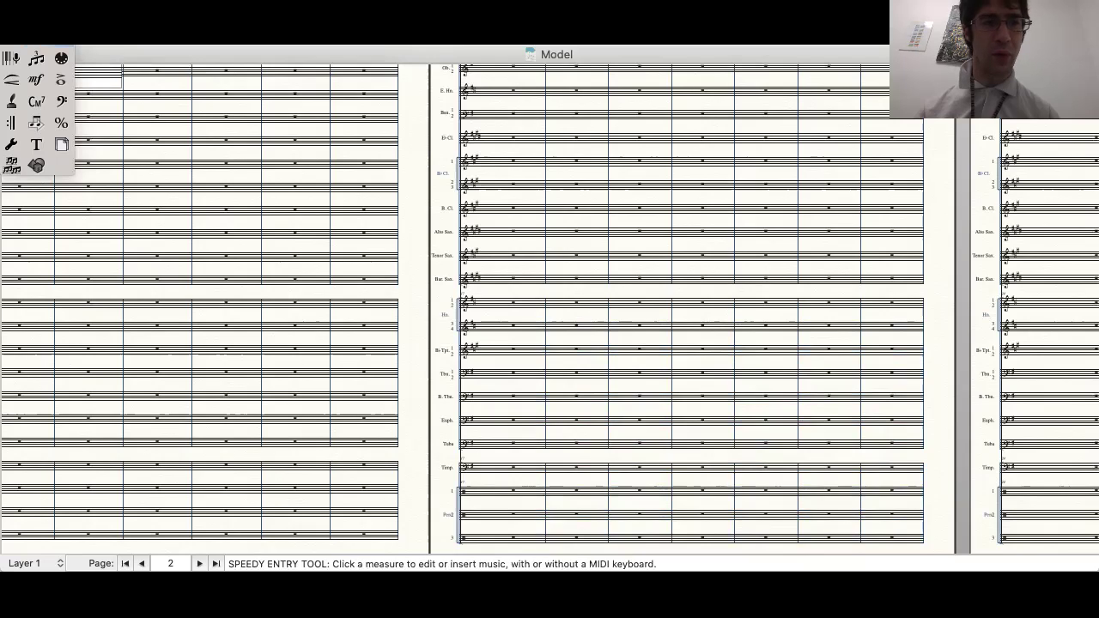
pyautogui.click(61, 79)
pyautogui.click(11, 123)
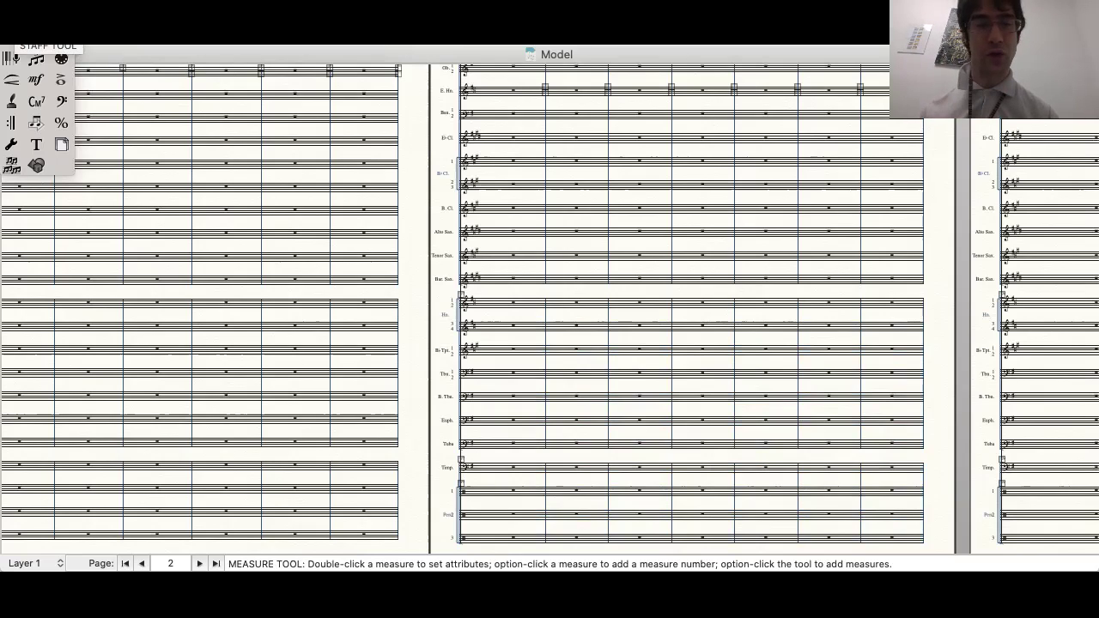
pyautogui.click(12, 57)
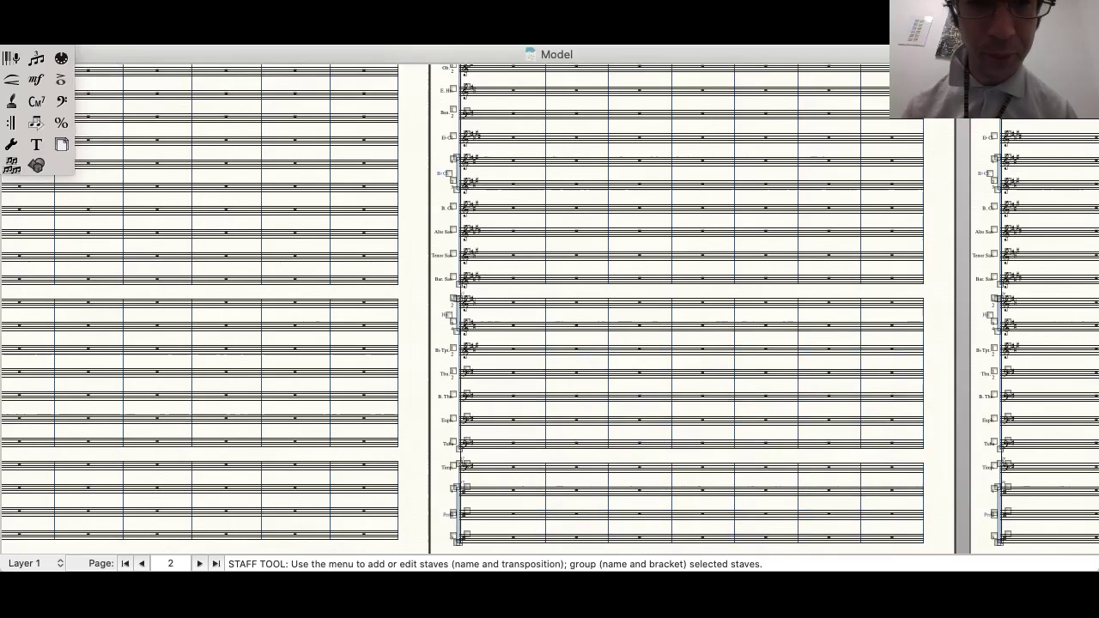
# Step: Enlarge the score view and look over the staves on page 3, from the piccolo down to the brass
pyautogui.click(518, 120)
pyautogui.click(453, 110)
pyautogui.scroll(5, 516, 134)
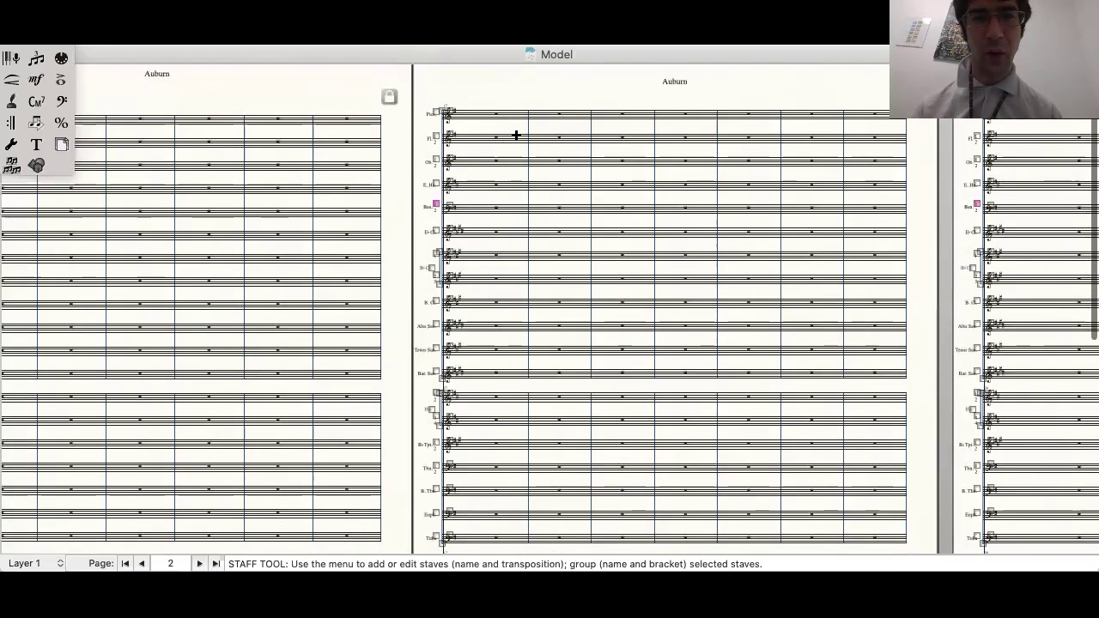
pyautogui.scroll(1, 515, 135)
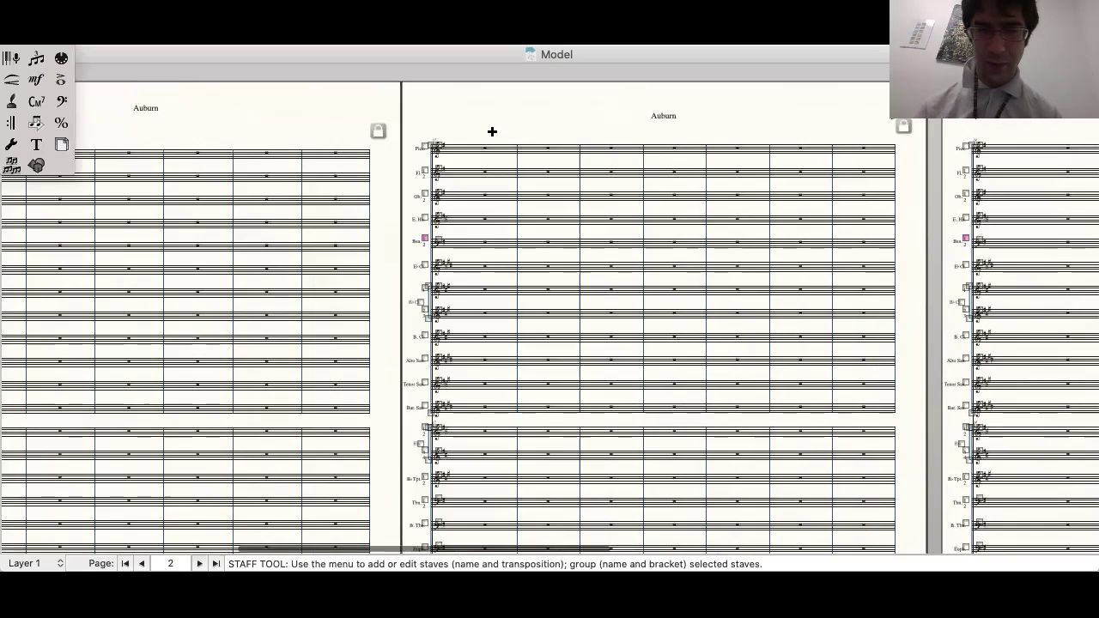
pyautogui.press('super+equal')
pyautogui.press('super+equal')
pyautogui.press('super+equal')
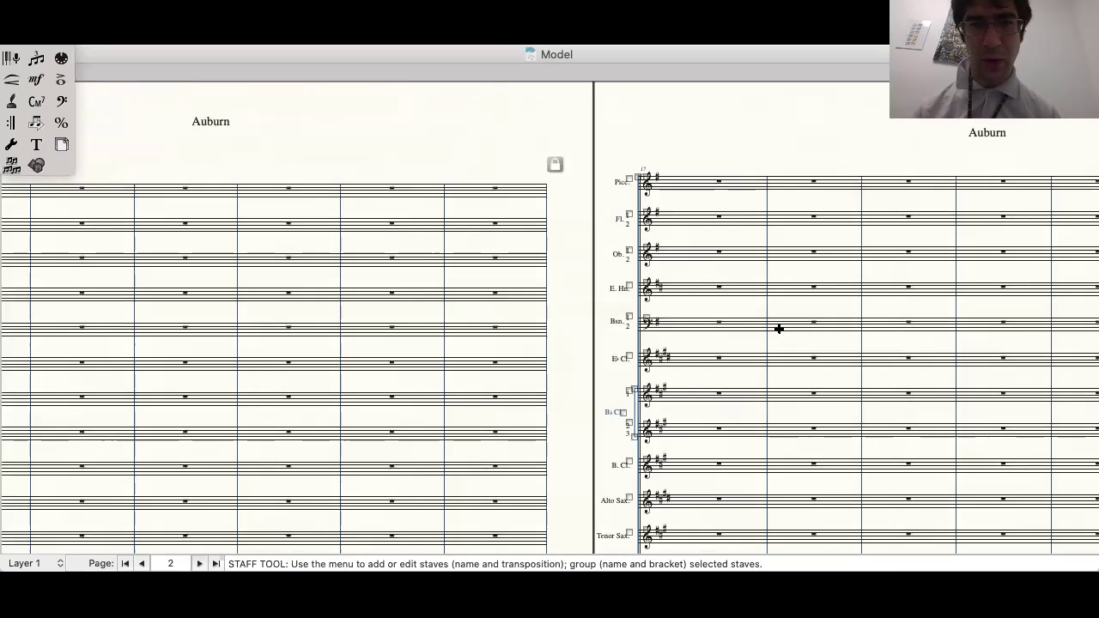
pyautogui.scroll(-3, 778, 329)
pyautogui.hscroll(3, 778, 329)
pyautogui.scroll(3, 778, 329)
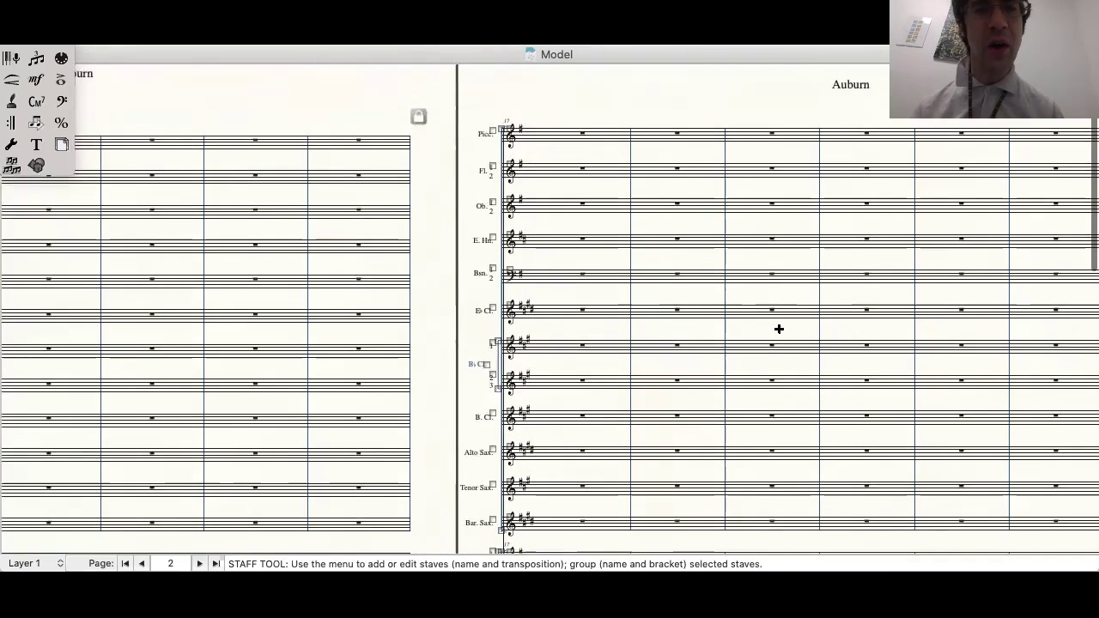
pyautogui.scroll(-5, 778, 329)
pyautogui.hscroll(-1, 779, 329)
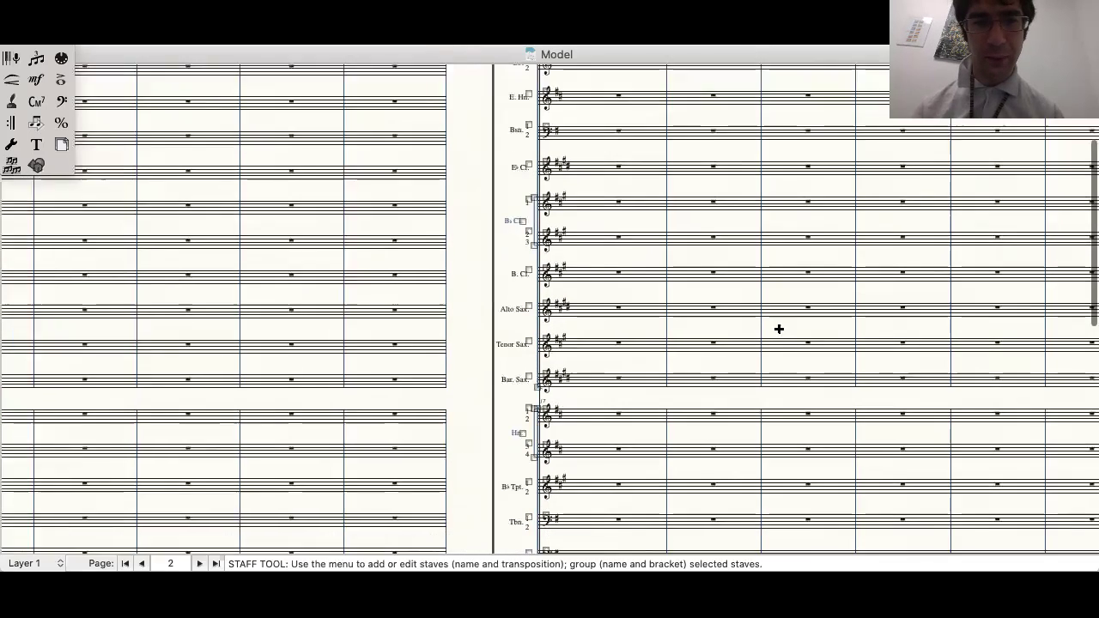
pyautogui.scroll(6, 779, 329)
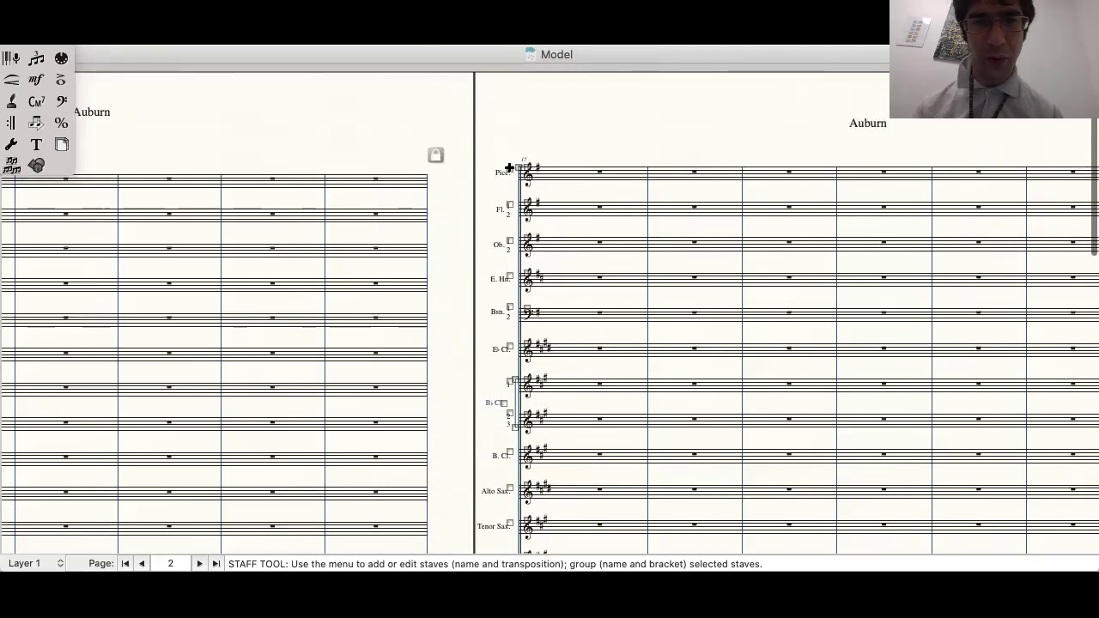
# Step: Select the whole piccolo staff, then the flute staff by its staff handle, and clear the selection
pyautogui.click(510, 169)
pyautogui.click(529, 168)
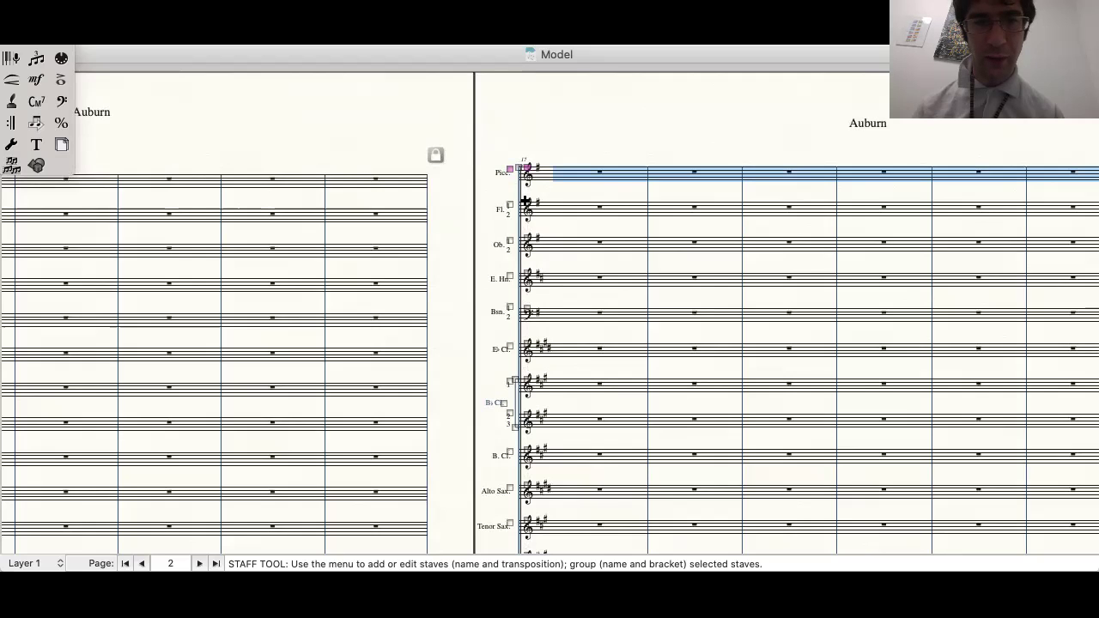
pyautogui.click(526, 204)
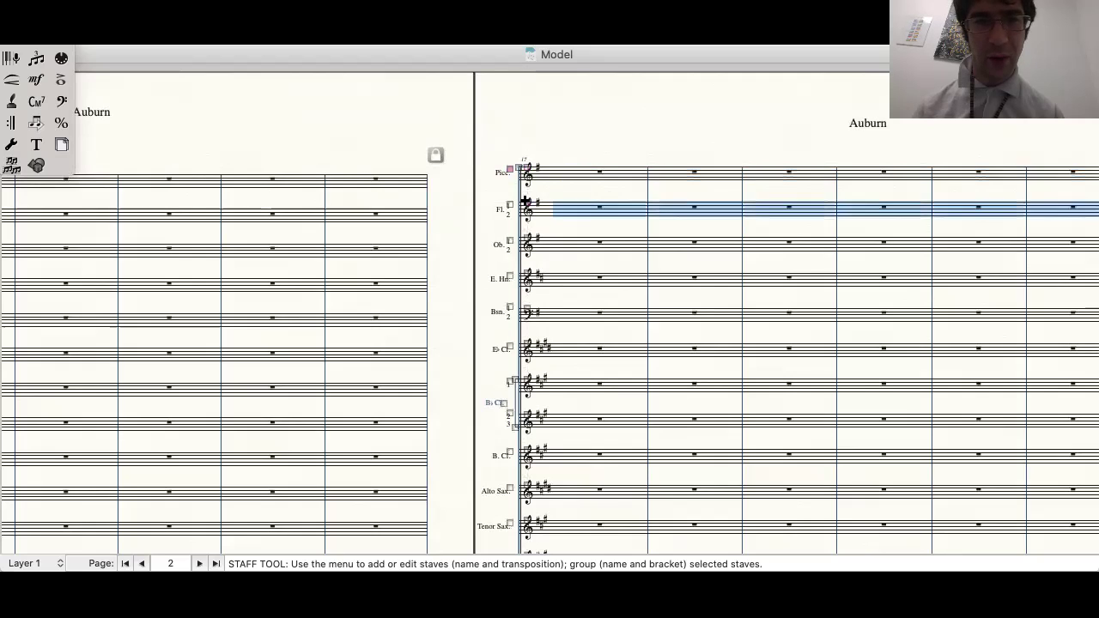
pyautogui.click(590, 138)
# Step: Apply the staff style 12a. Force Hide Staff: Cutaway to the B♭ trumpet through percussion 3 staves across all of page 3
pyautogui.scroll(-6, 609, 322)
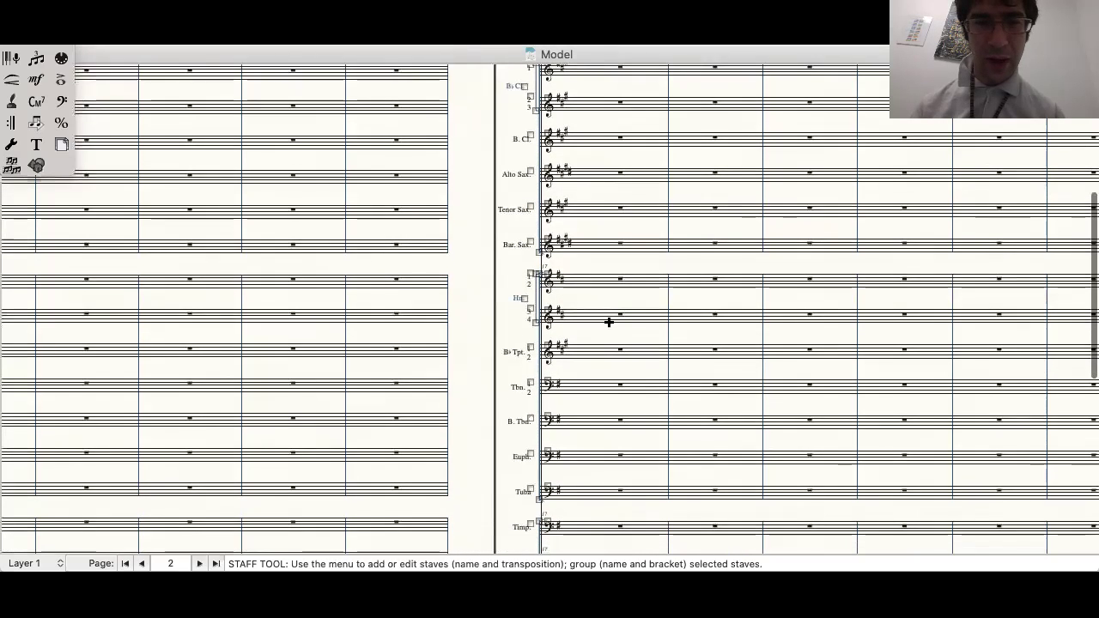
pyautogui.scroll(-3, 609, 322)
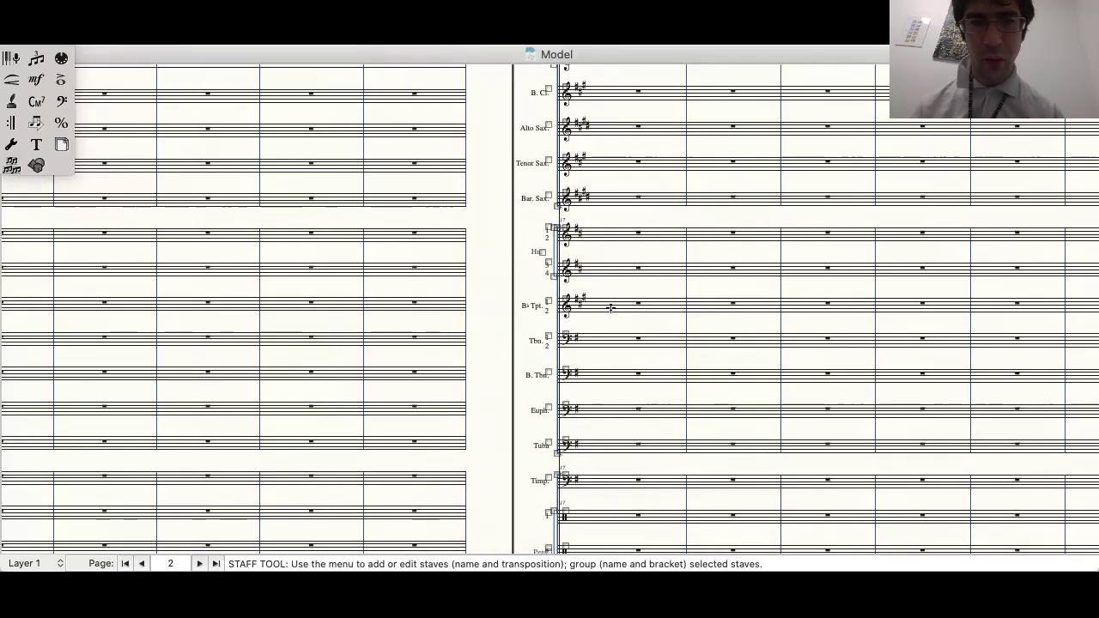
pyautogui.click(610, 308)
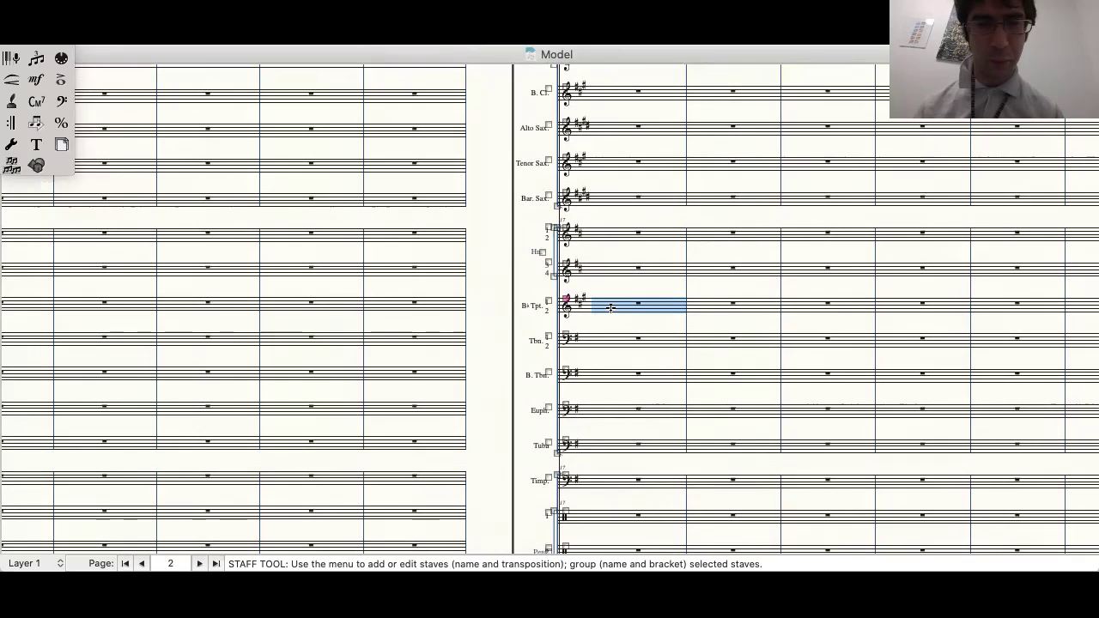
pyautogui.scroll(-3, 609, 309)
pyautogui.scroll(-5, 610, 308)
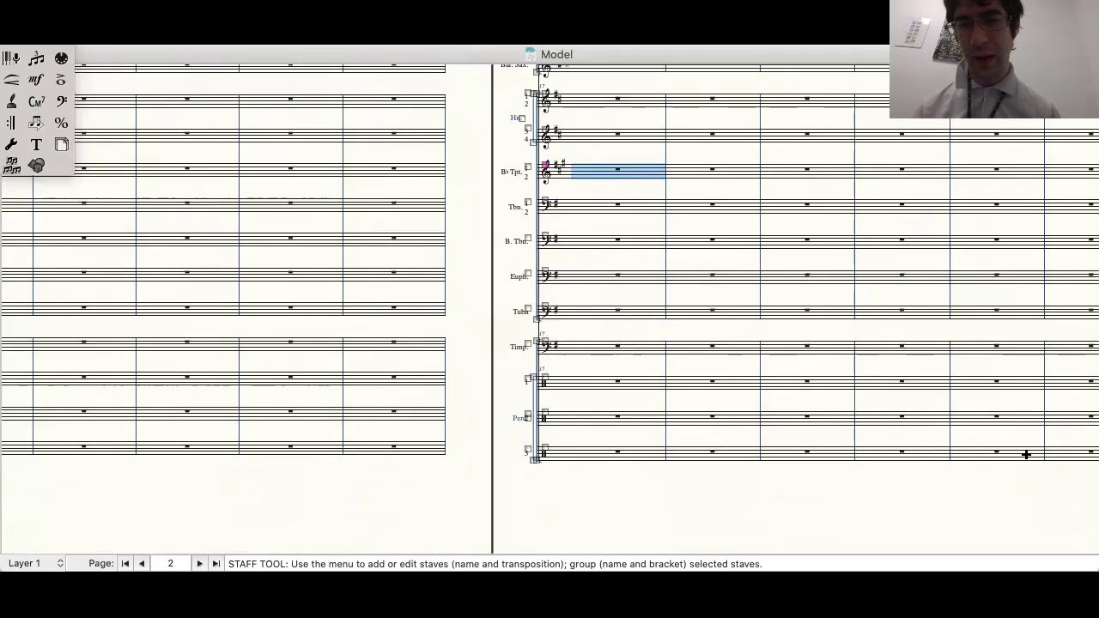
pyautogui.keyDown('shift'); pyautogui.click(1070, 454); pyautogui.keyUp('shift')
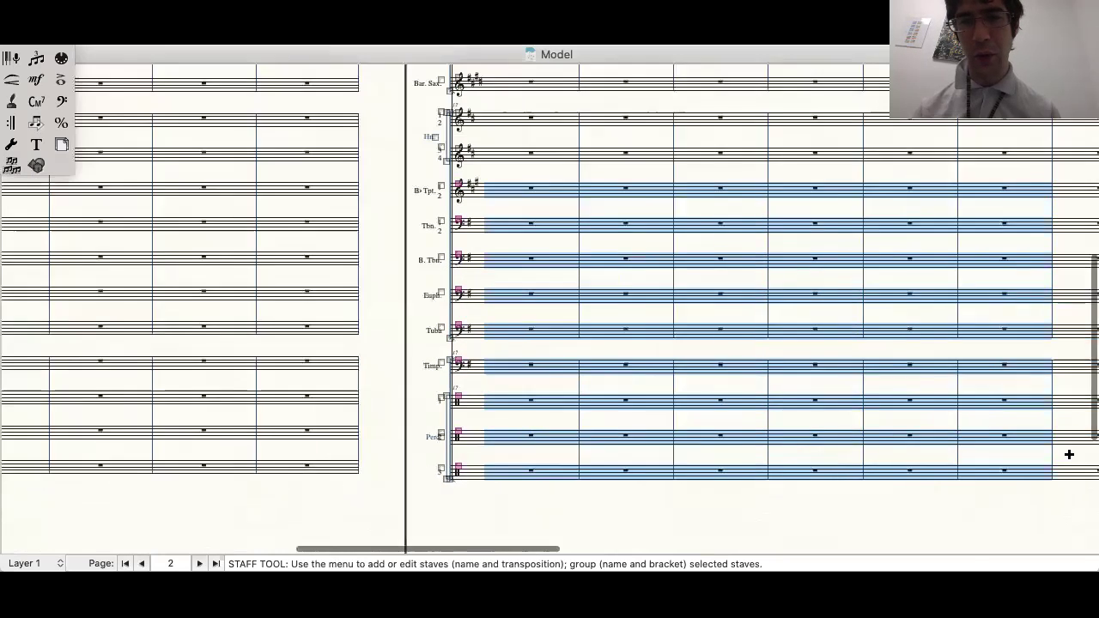
pyautogui.hscroll(5, 1069, 453)
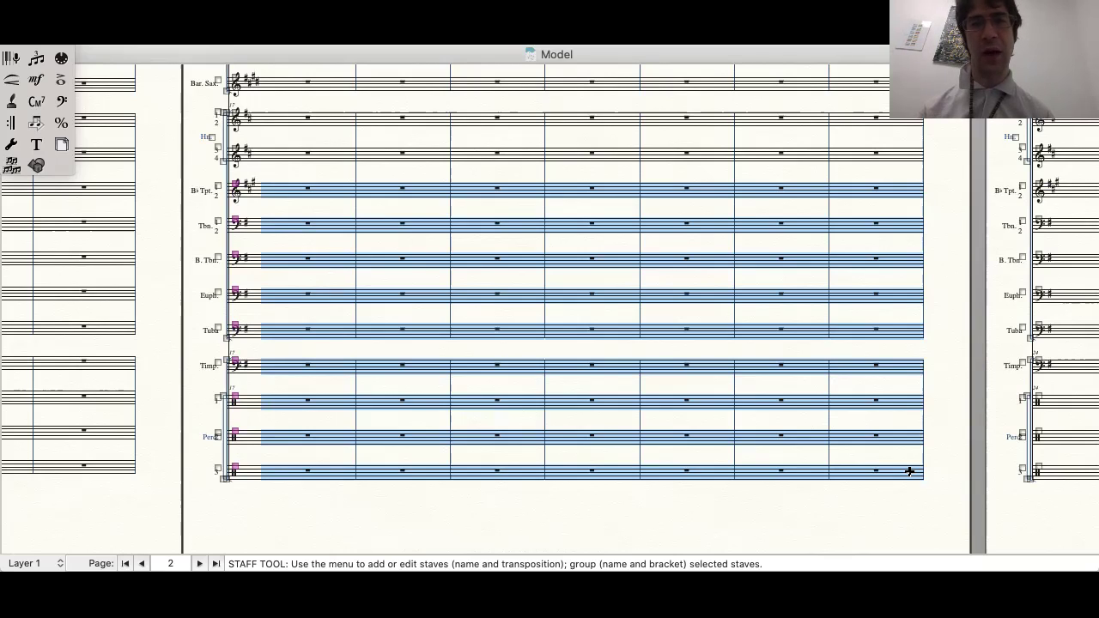
pyautogui.doubleClick(909, 471)
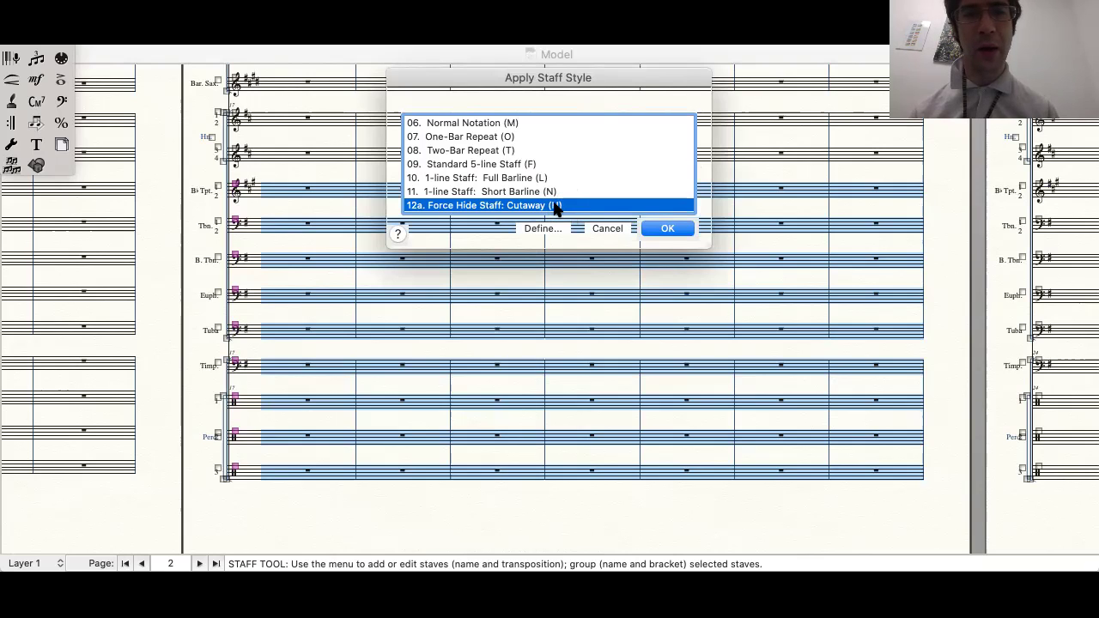
pyautogui.scroll(-3, 556, 209)
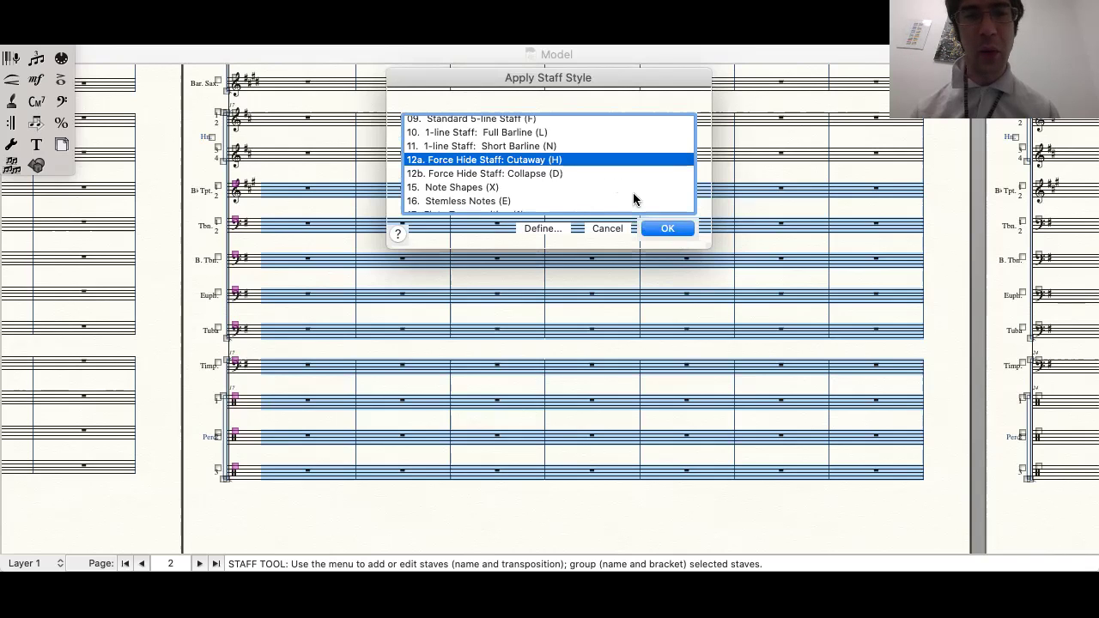
pyautogui.scroll(-3, 634, 199)
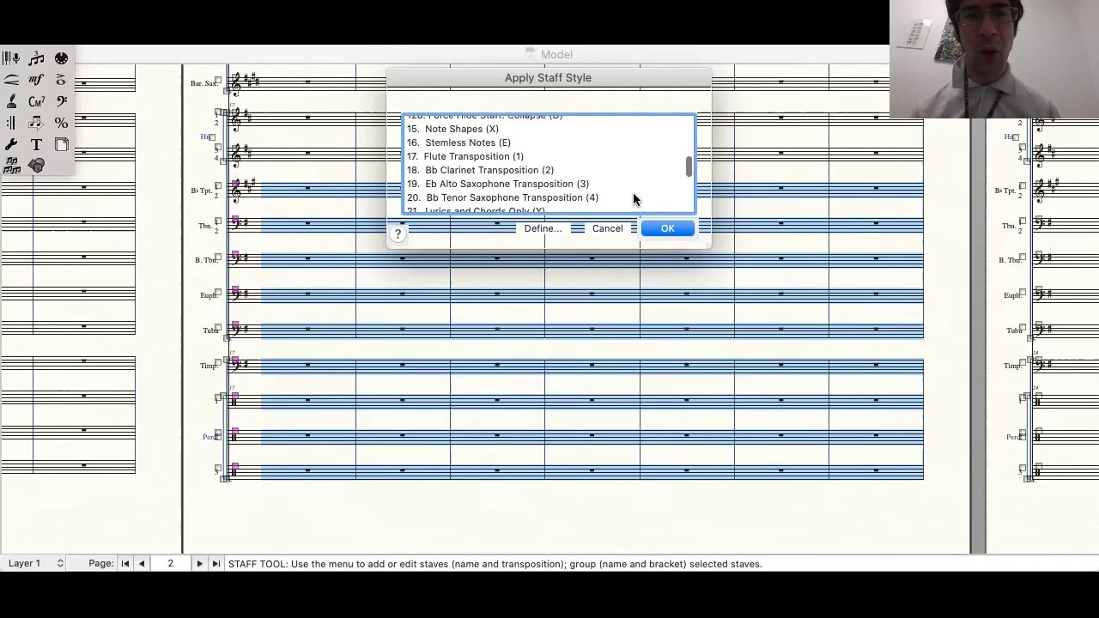
pyautogui.click(667, 230)
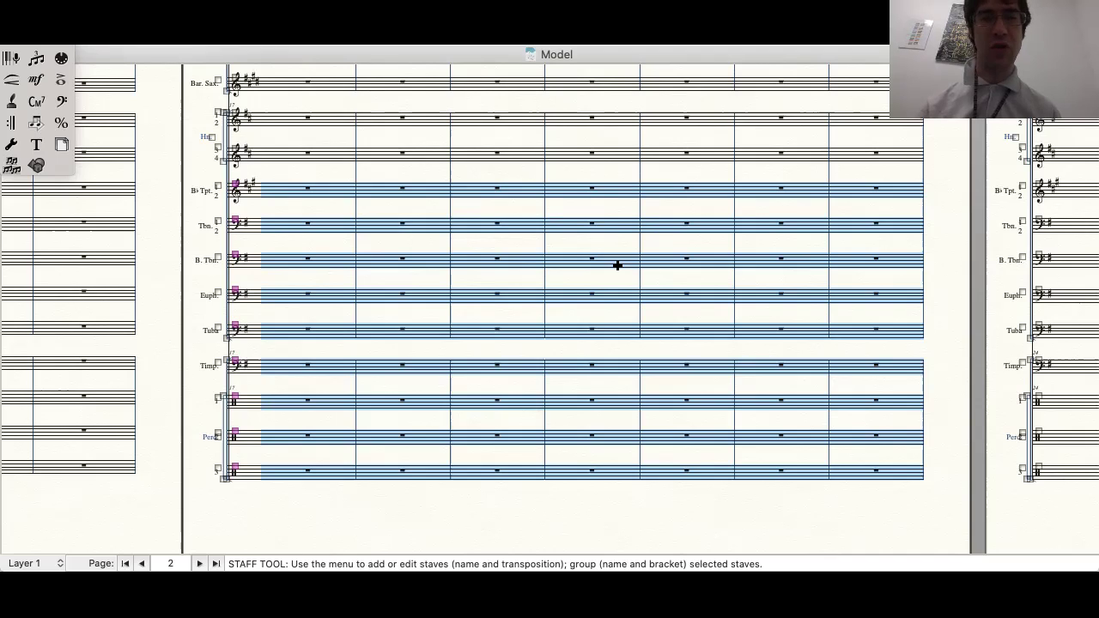
pyautogui.press('Delete')
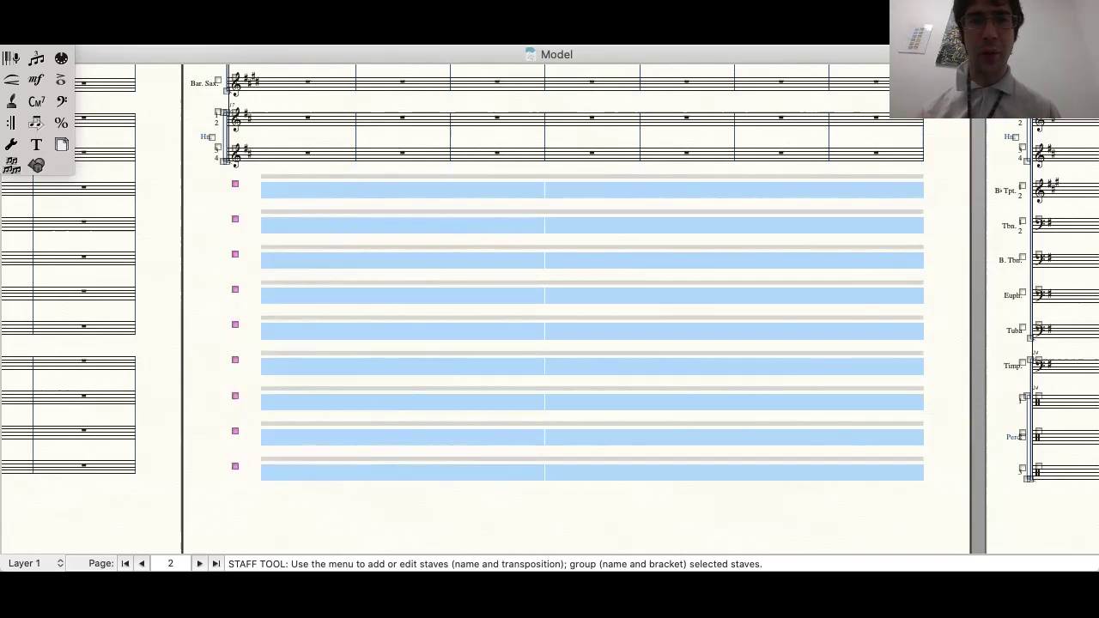
# Step: With the Selection Tool, select every measure on page 3 from piccolo through horns 3 and 4, then clear the selection
pyautogui.scroll(10, 529, 116)
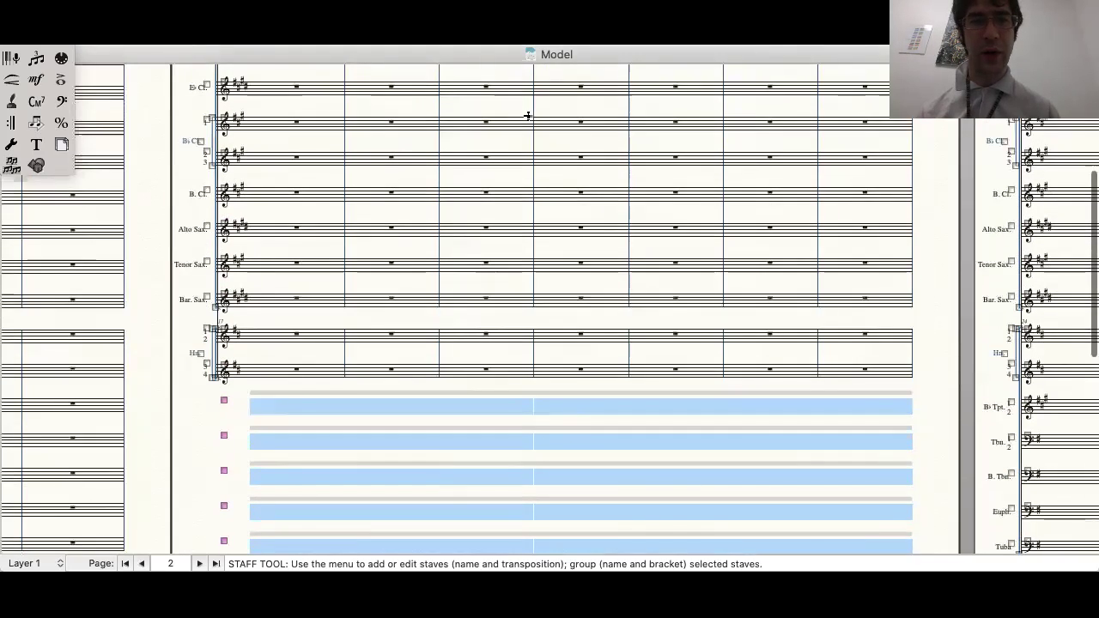
pyautogui.scroll(3, 428, 103)
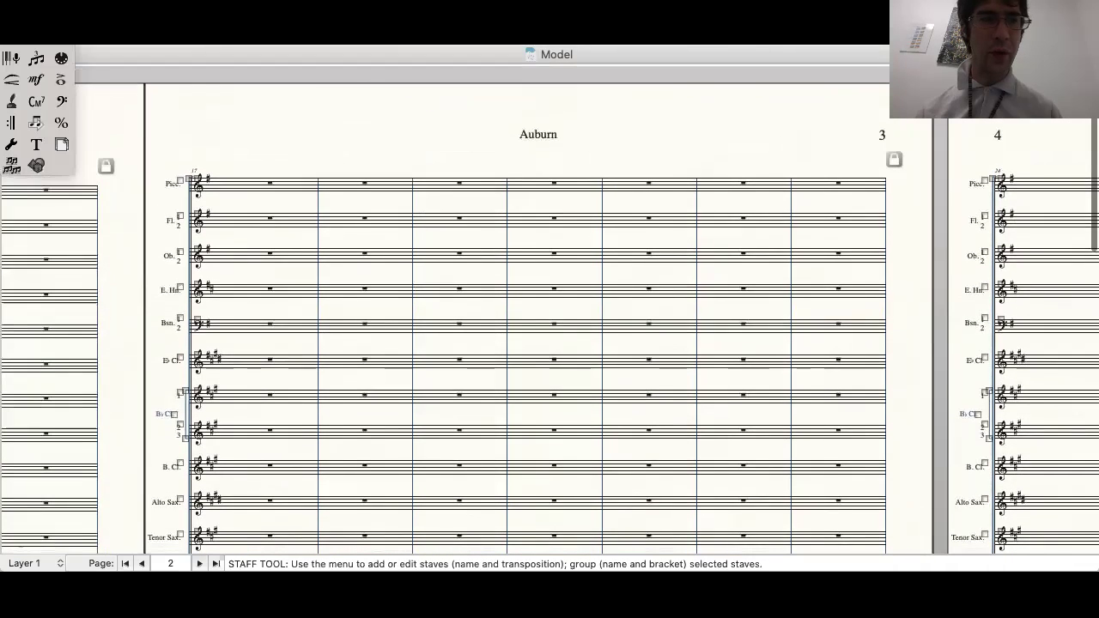
pyautogui.press('Escape')
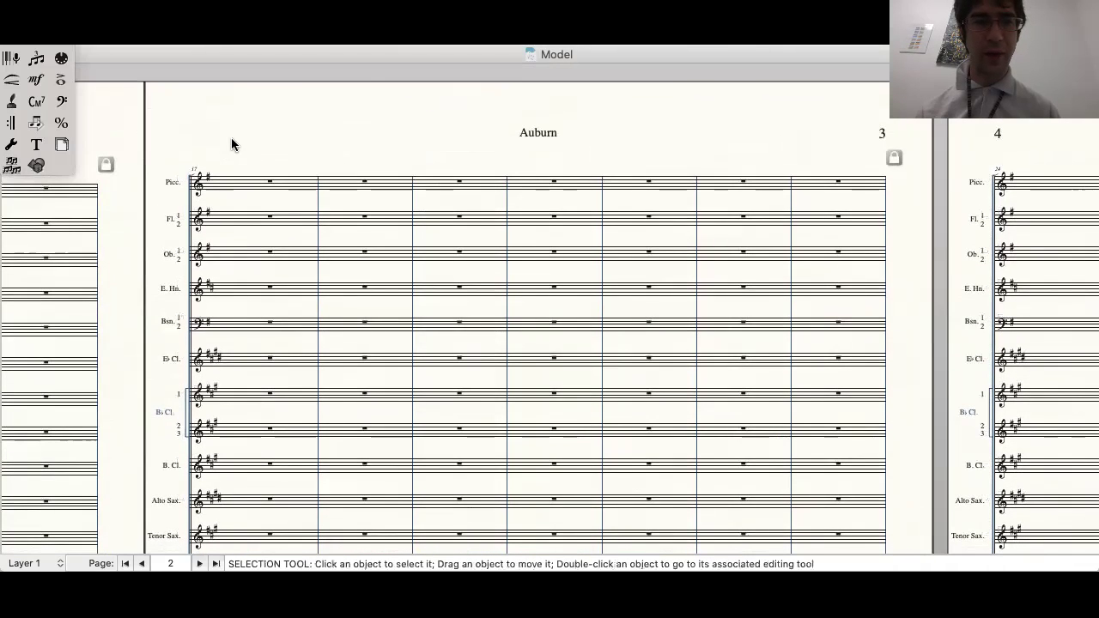
pyautogui.click(264, 182)
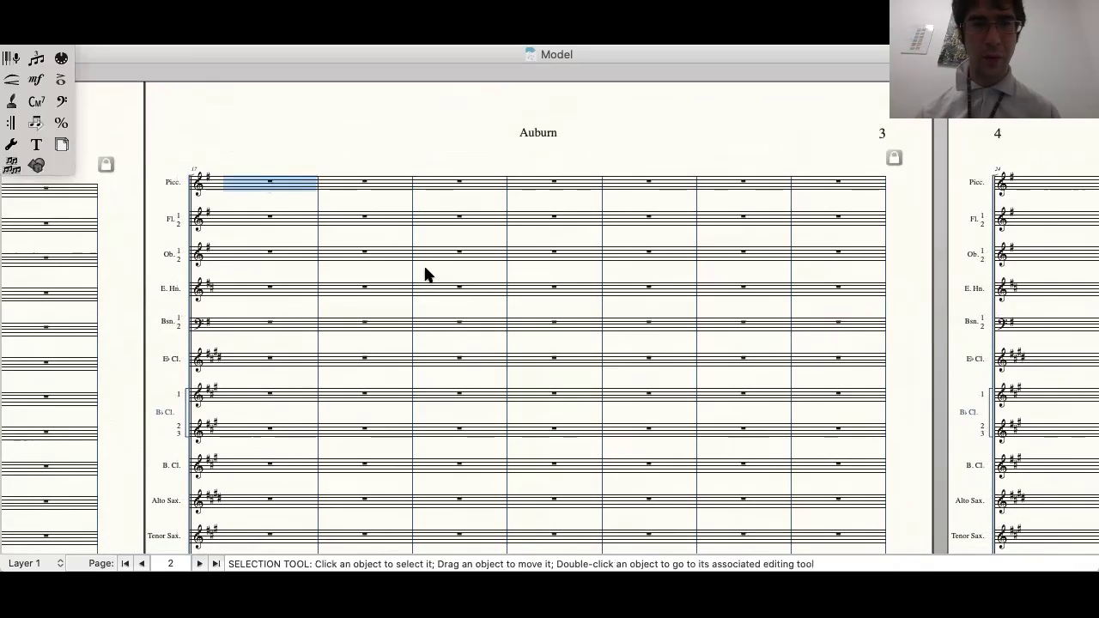
pyautogui.scroll(-15, 425, 274)
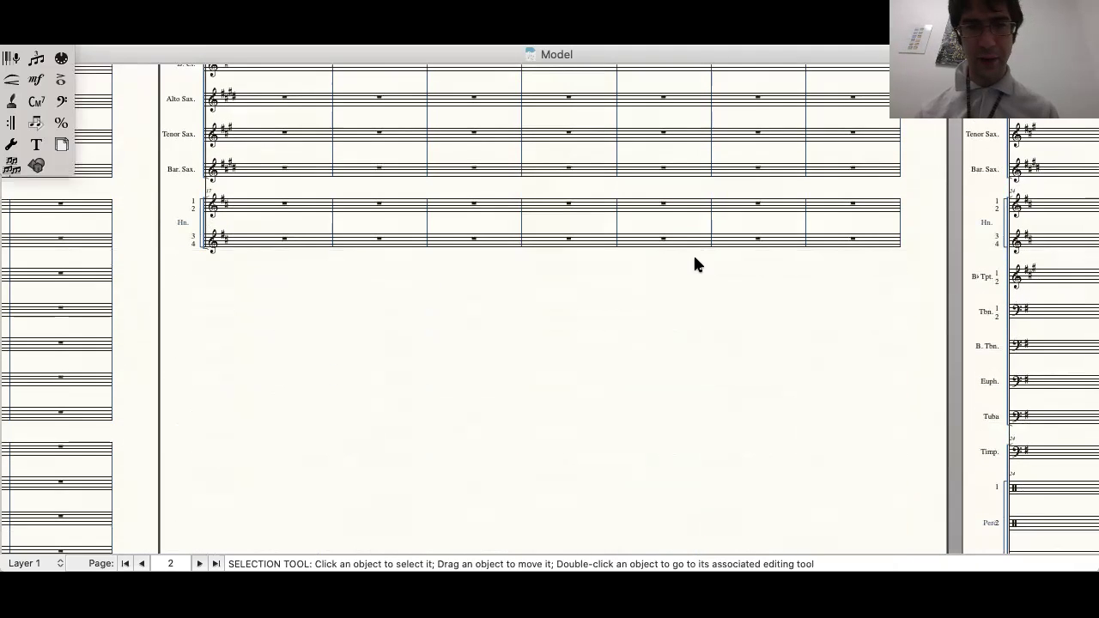
pyautogui.keyDown('shift'); pyautogui.click(866, 246); pyautogui.keyUp('shift')
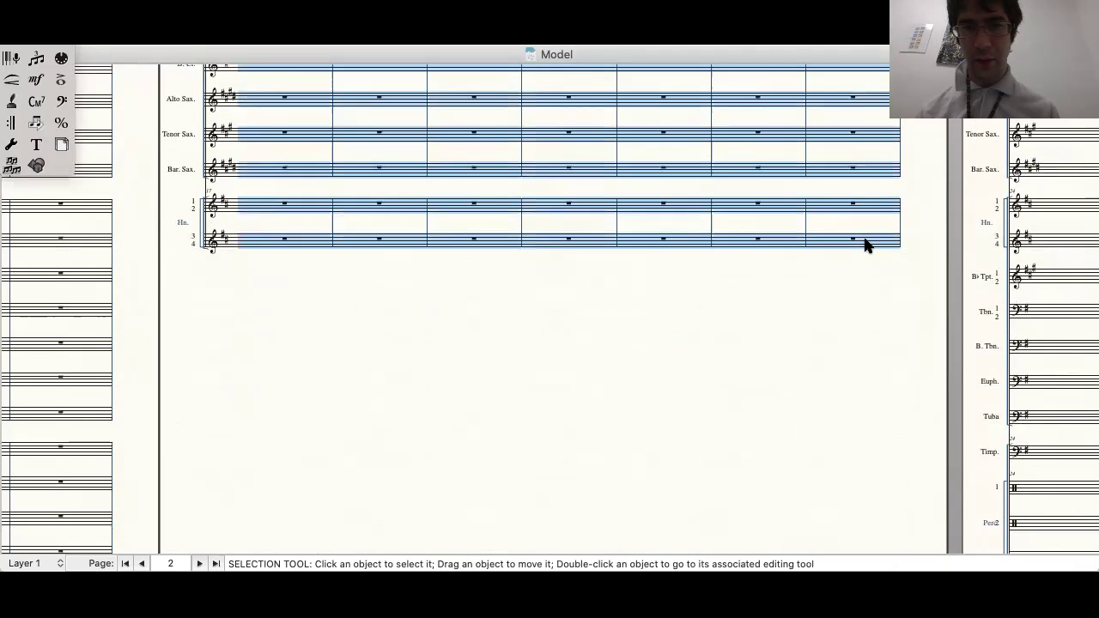
pyautogui.hscroll(5, 863, 240)
pyautogui.click(631, 440)
# Step: Hide the B♭ trumpet through percussion 3 staves across page 4 with the Force Hide Staff: Cutaway style
pyautogui.scroll(-5, 631, 440)
pyautogui.hscroll(4, 631, 439)
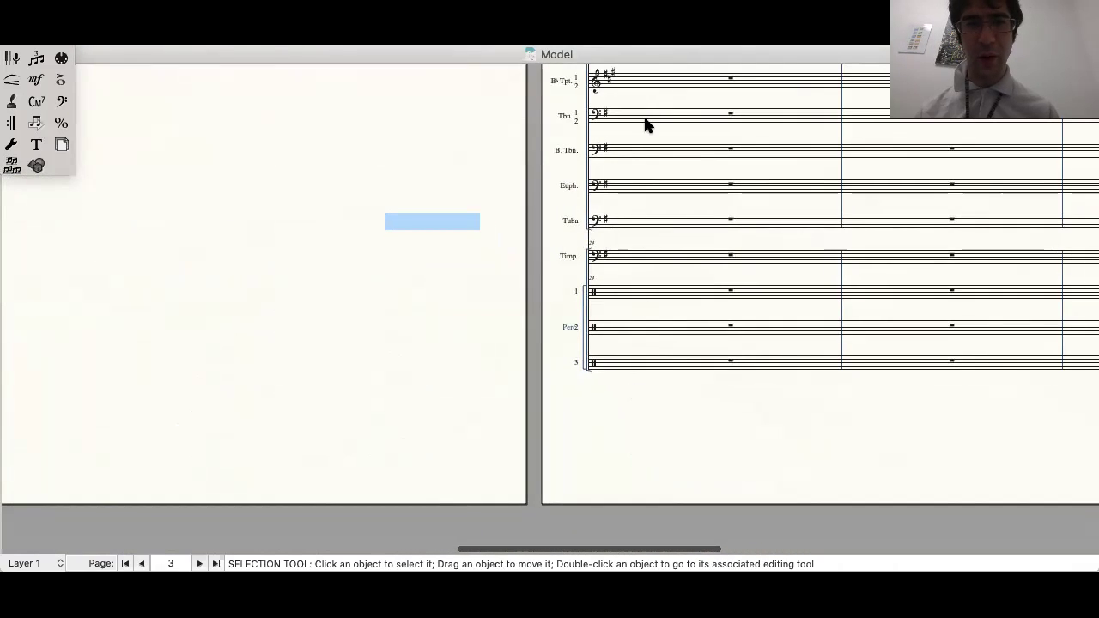
pyautogui.click(652, 86)
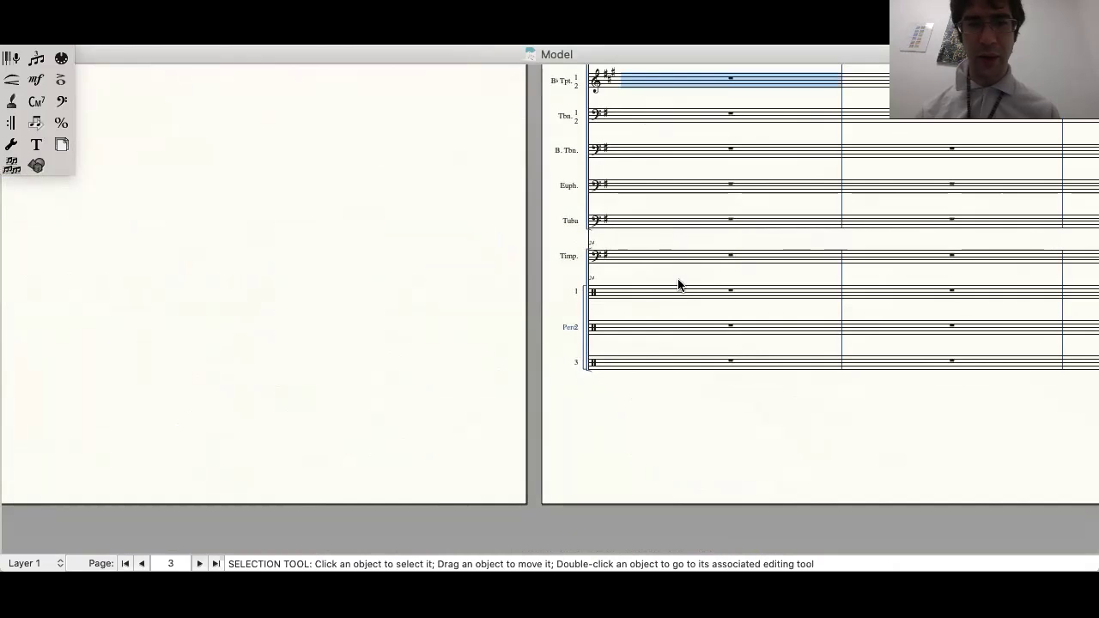
pyautogui.hscroll(2, 1003, 364)
pyautogui.scroll(1, 1003, 364)
pyautogui.hscroll(5, 1001, 365)
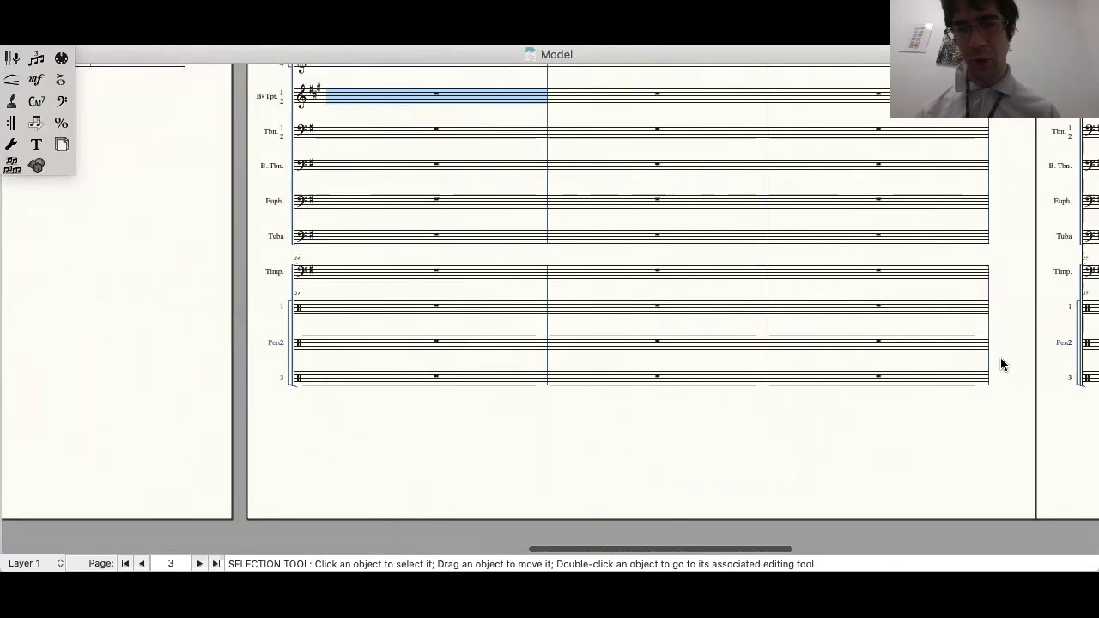
pyautogui.scroll(1, 1001, 361)
pyautogui.keyDown('shift'); pyautogui.click(932, 397); pyautogui.keyUp('shift')
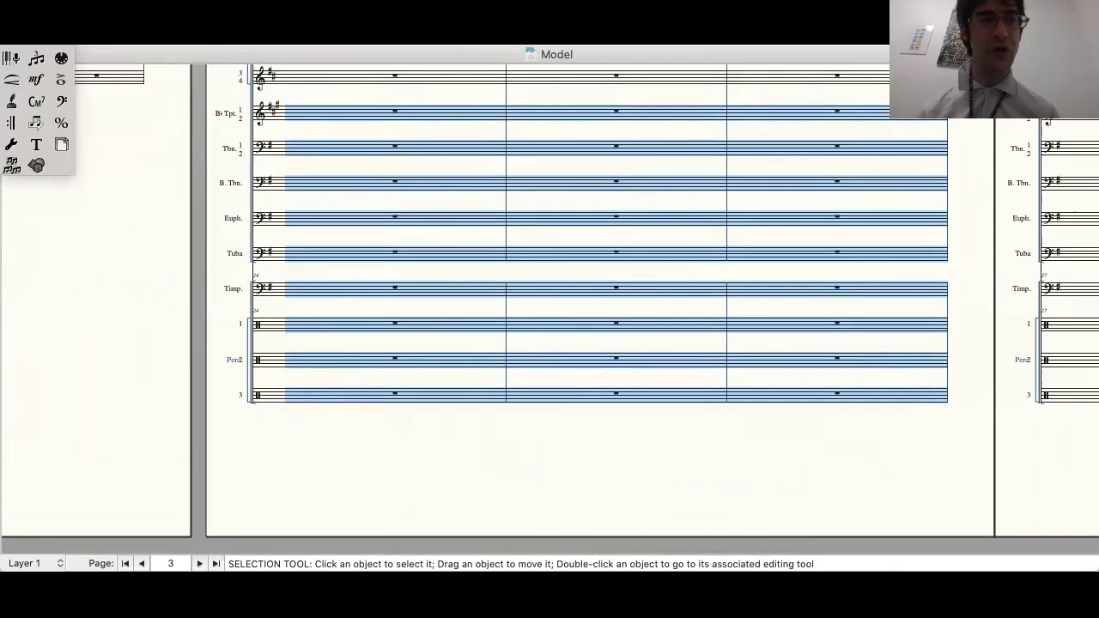
pyautogui.click(36, 15)
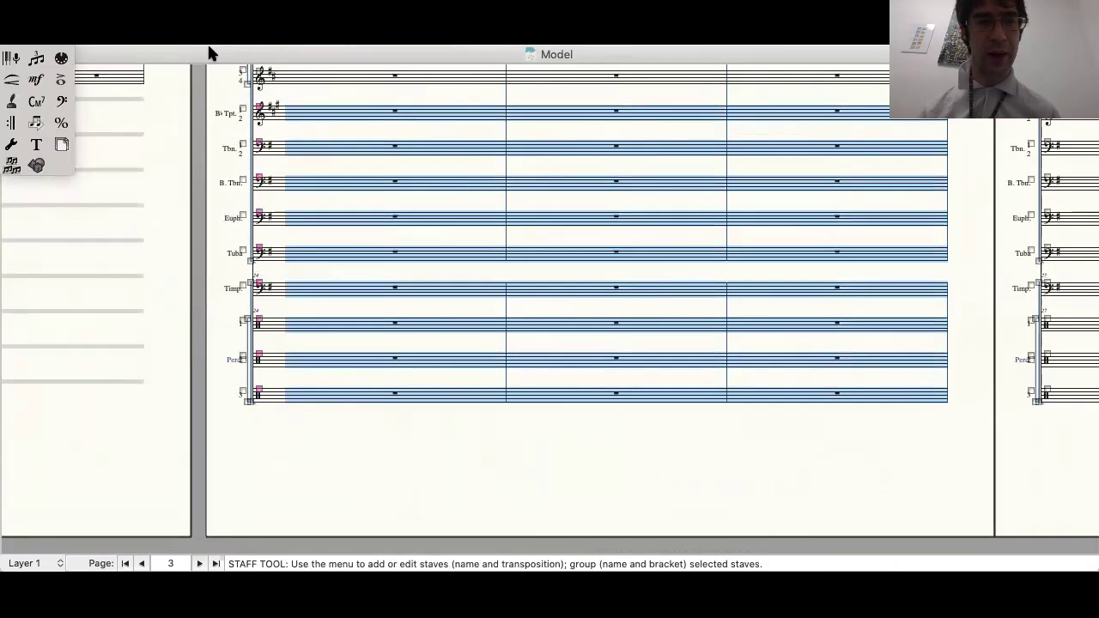
pyautogui.press('super+alt+h')
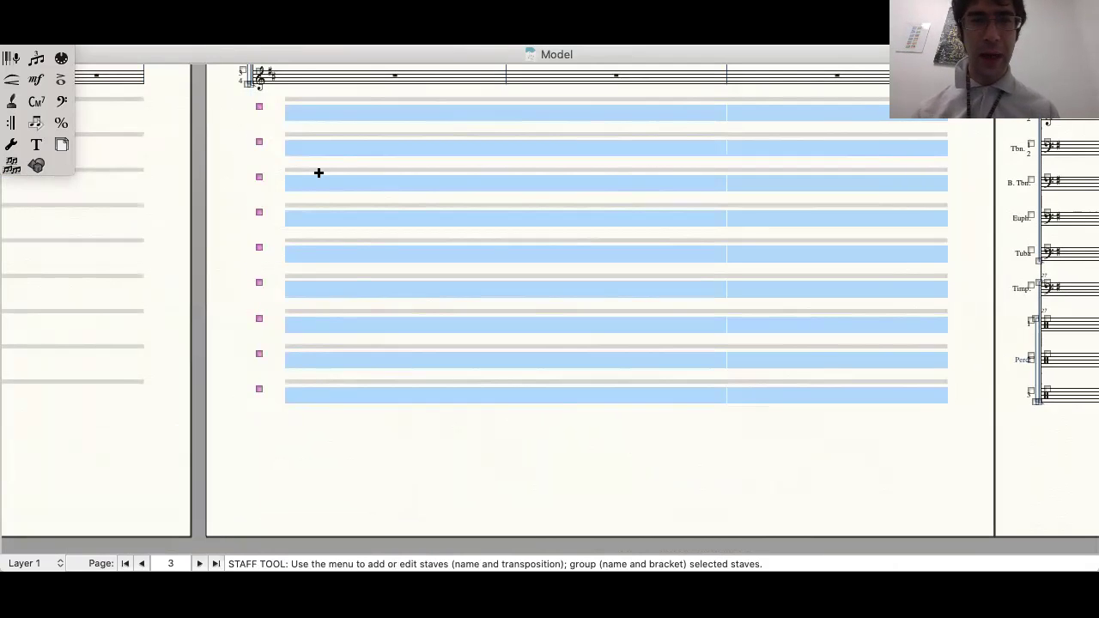
pyautogui.scroll(2, 367, 205)
pyautogui.scroll(4, 366, 206)
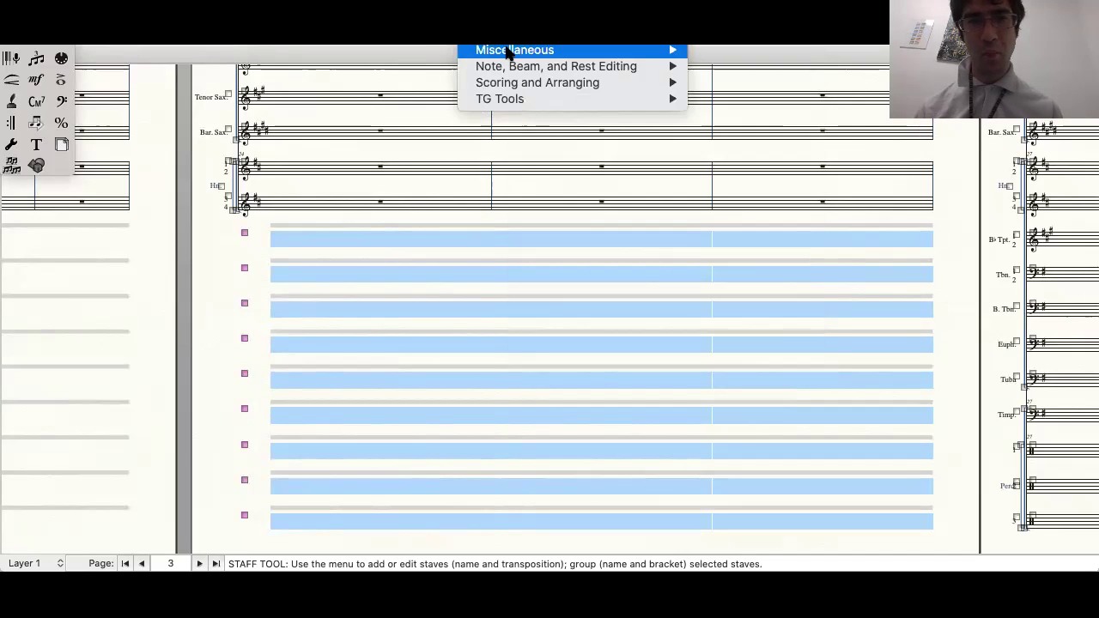
pyautogui.moveTo(499, 103)
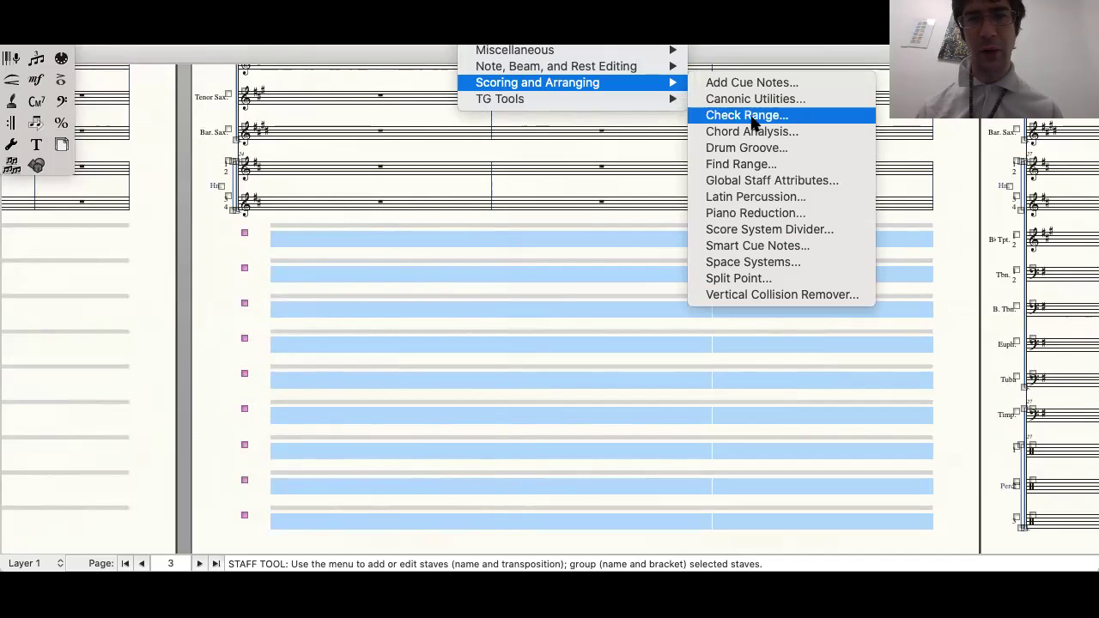
pyautogui.click(744, 229)
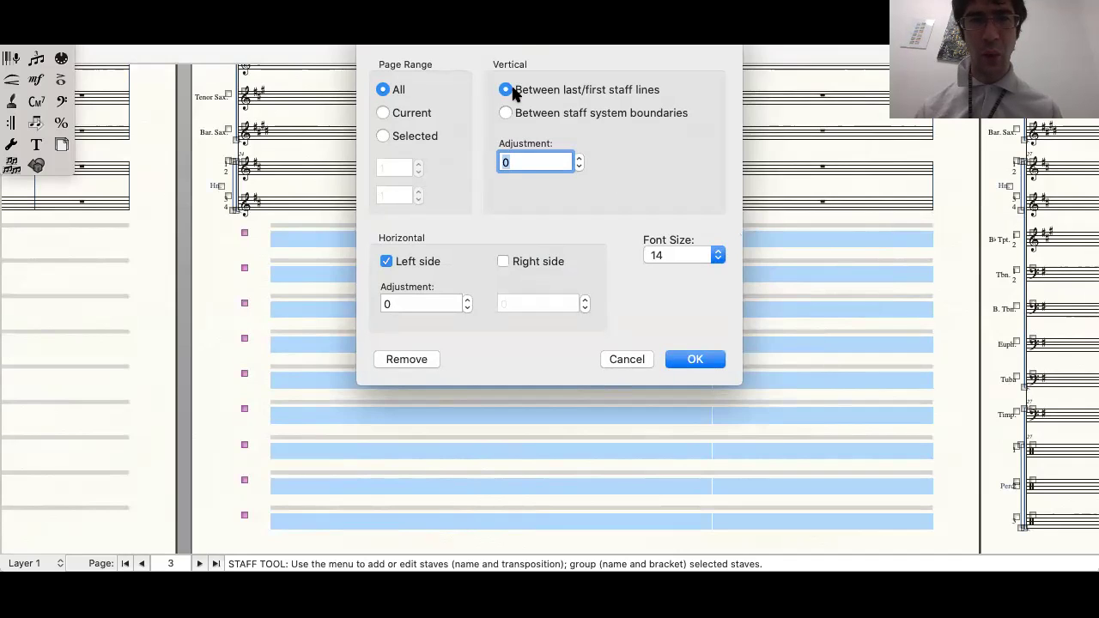
pyautogui.click(633, 359)
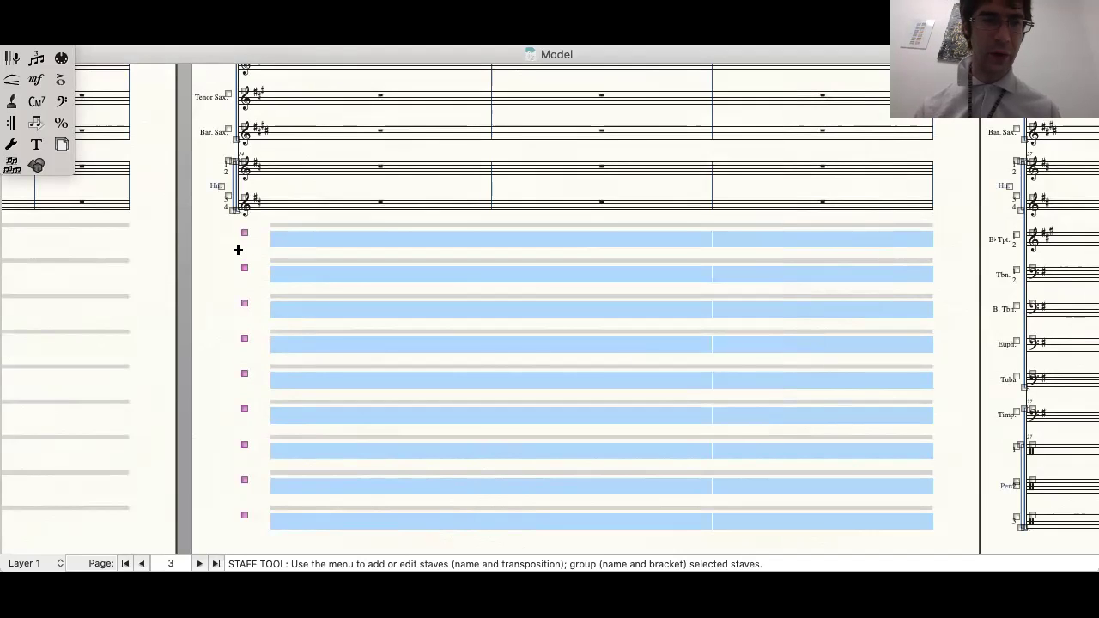
# Step: Replace the current selection with piccolo through horns 3 and 4, from the first measure of page 3 to the last measure of page 4
pyautogui.click(221, 265)
pyautogui.scroll(5, 221, 265)
pyautogui.hscroll(-5, 221, 265)
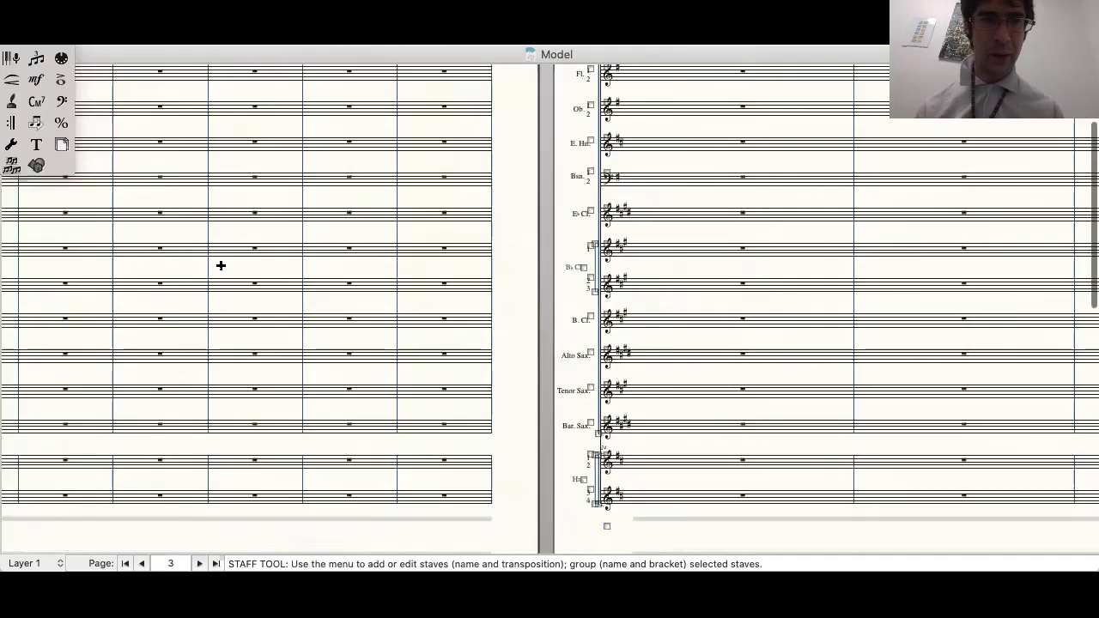
pyautogui.hscroll(-8, 221, 266)
pyautogui.scroll(2, 220, 265)
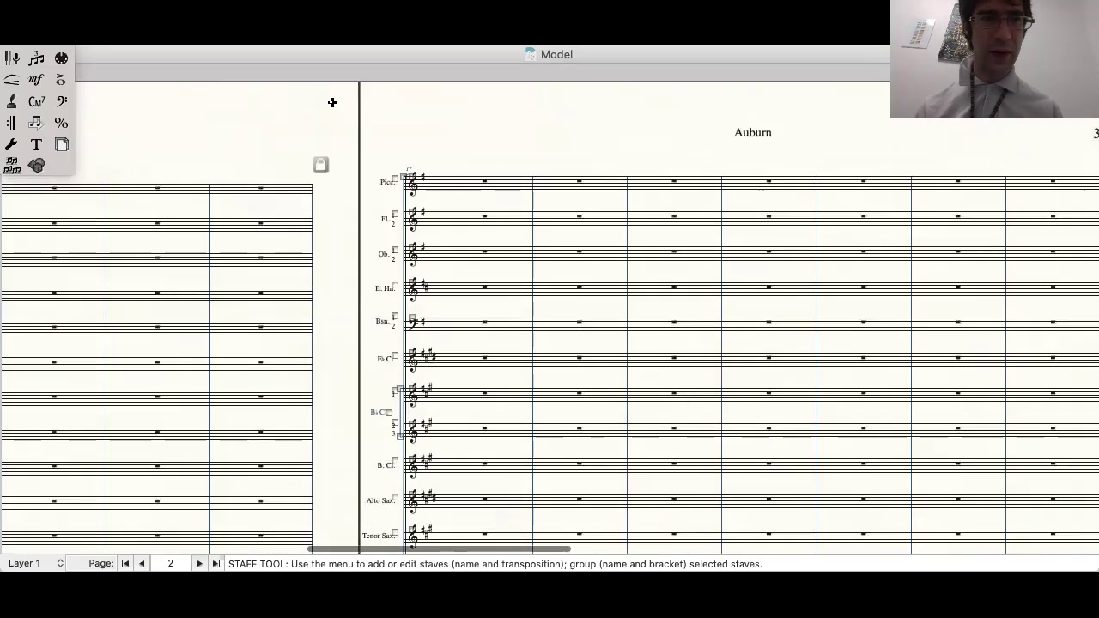
pyautogui.click(474, 180)
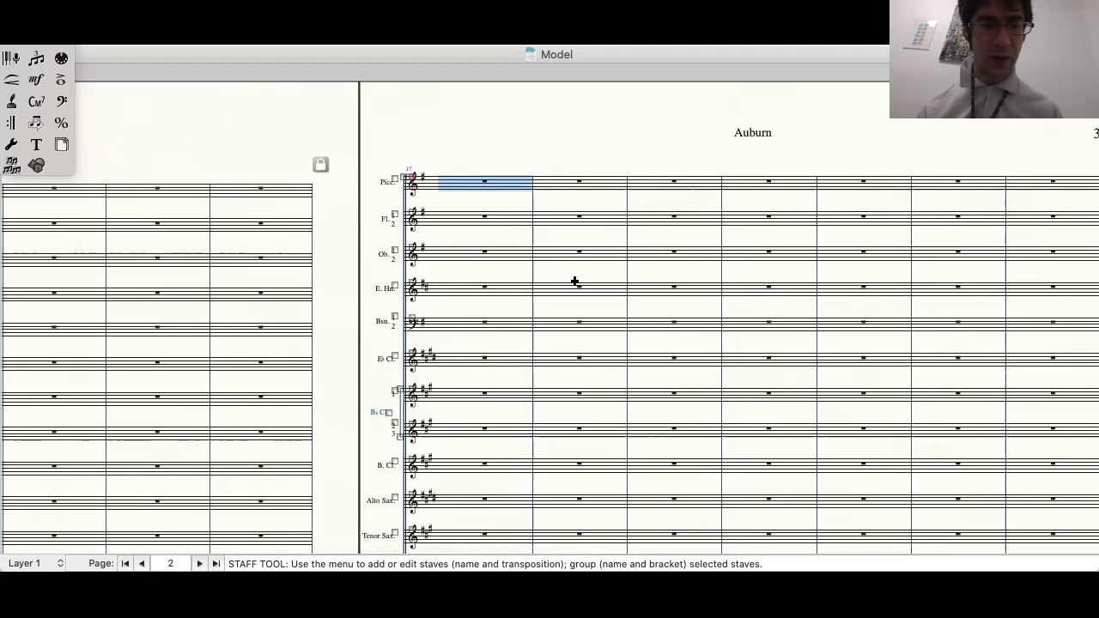
pyautogui.hscroll(5, 574, 281)
pyautogui.hscroll(10, 574, 282)
pyautogui.scroll(-7, 575, 282)
pyautogui.hscroll(8, 575, 281)
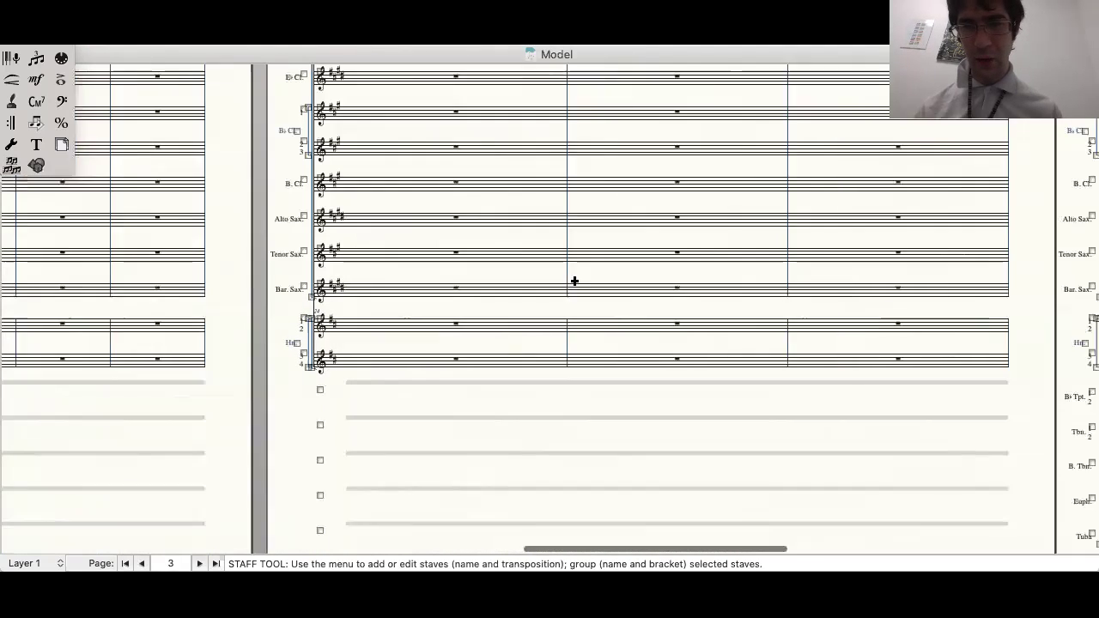
pyautogui.keyDown('shift'); pyautogui.click(810, 358); pyautogui.keyUp('shift')
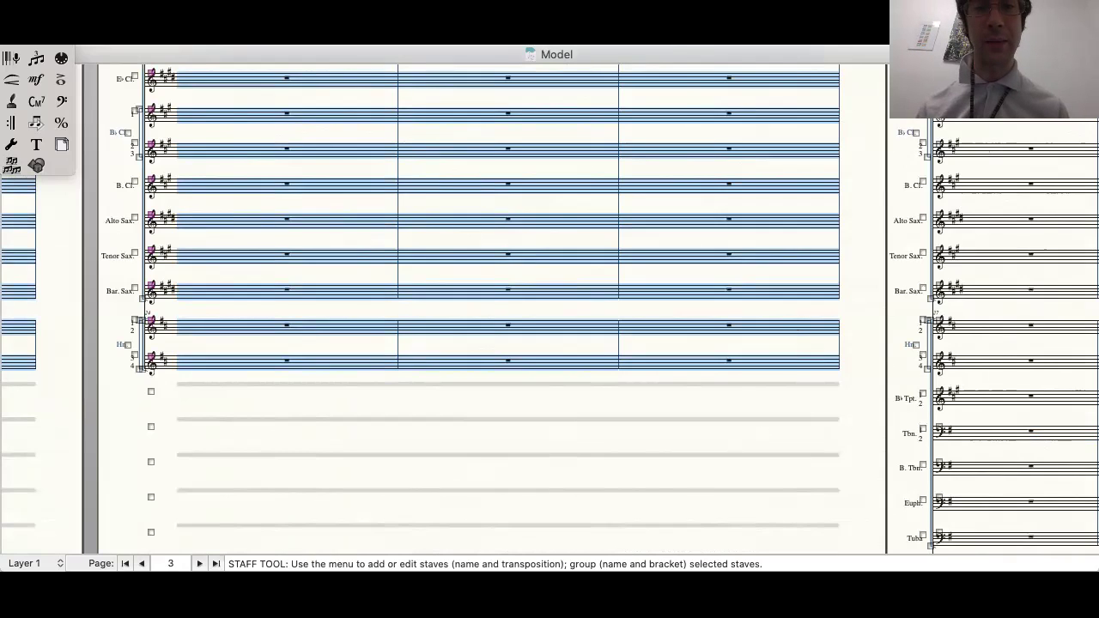
pyautogui.moveTo(509, 55)
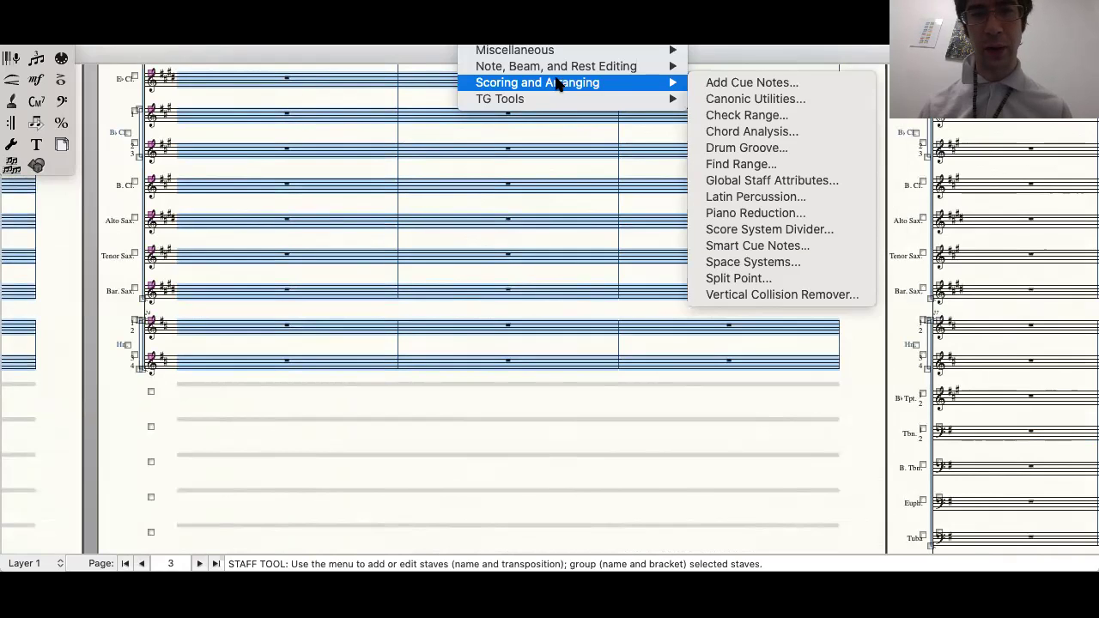
pyautogui.click(749, 230)
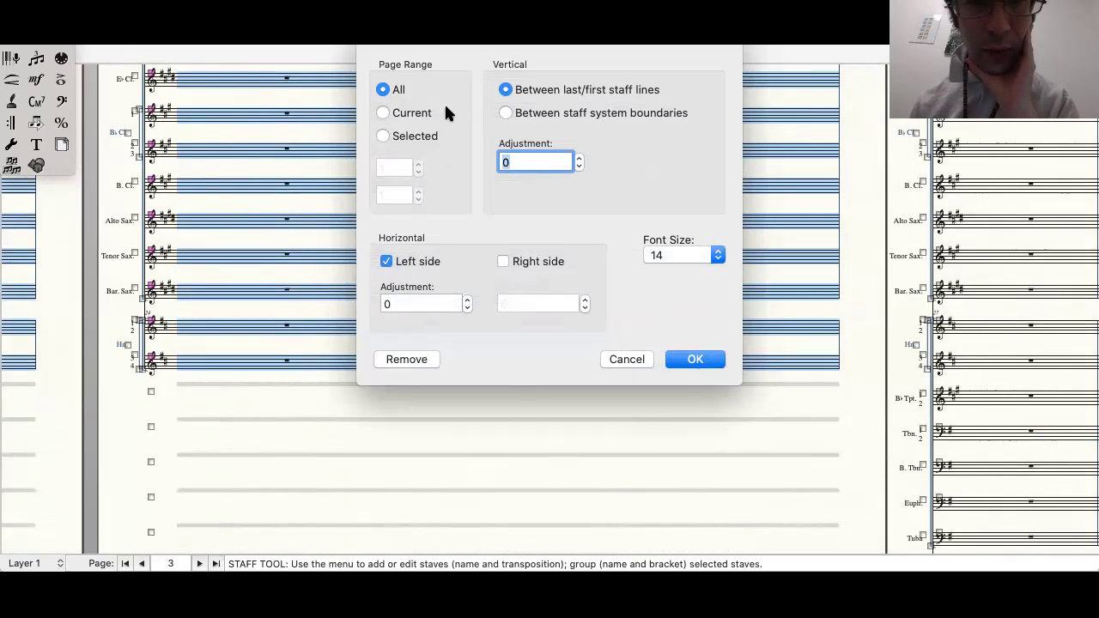
pyautogui.click(380, 136)
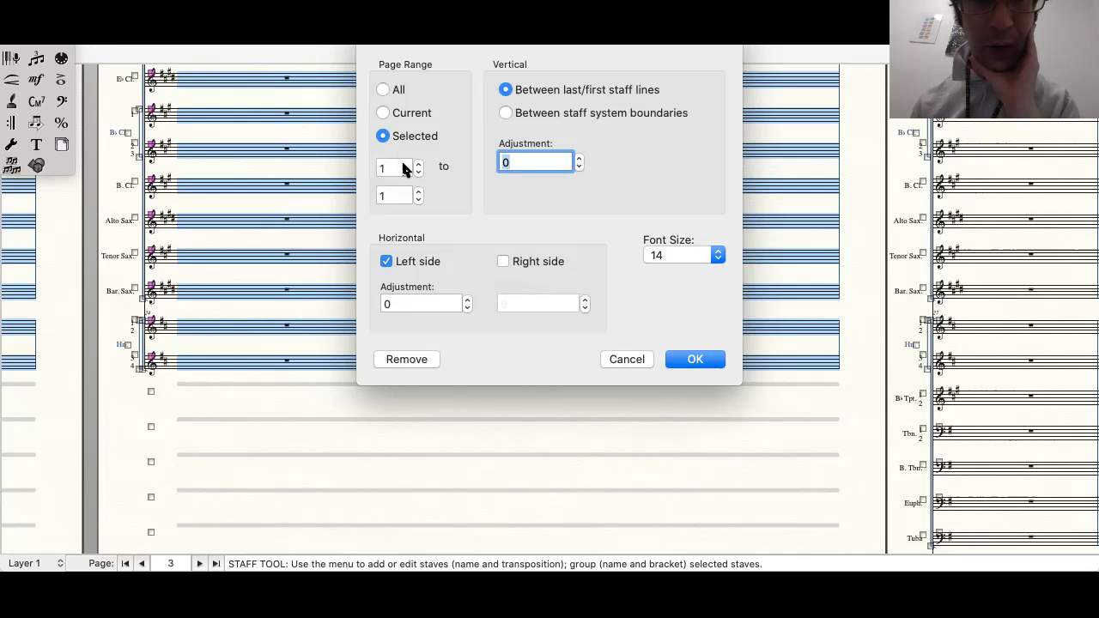
pyautogui.click(398, 166)
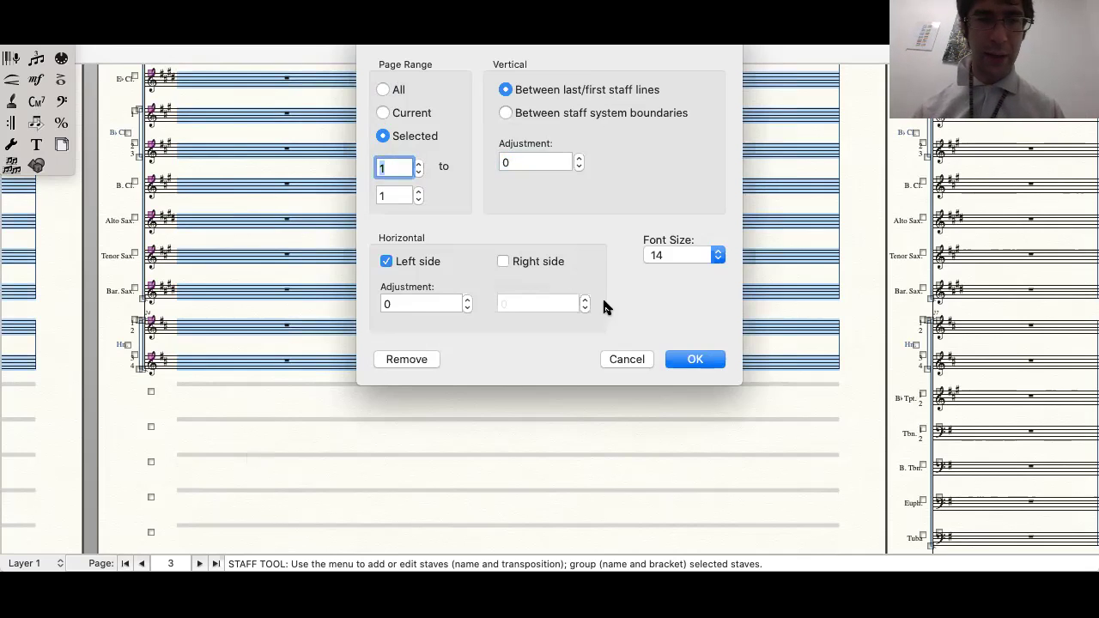
pyautogui.click(626, 355)
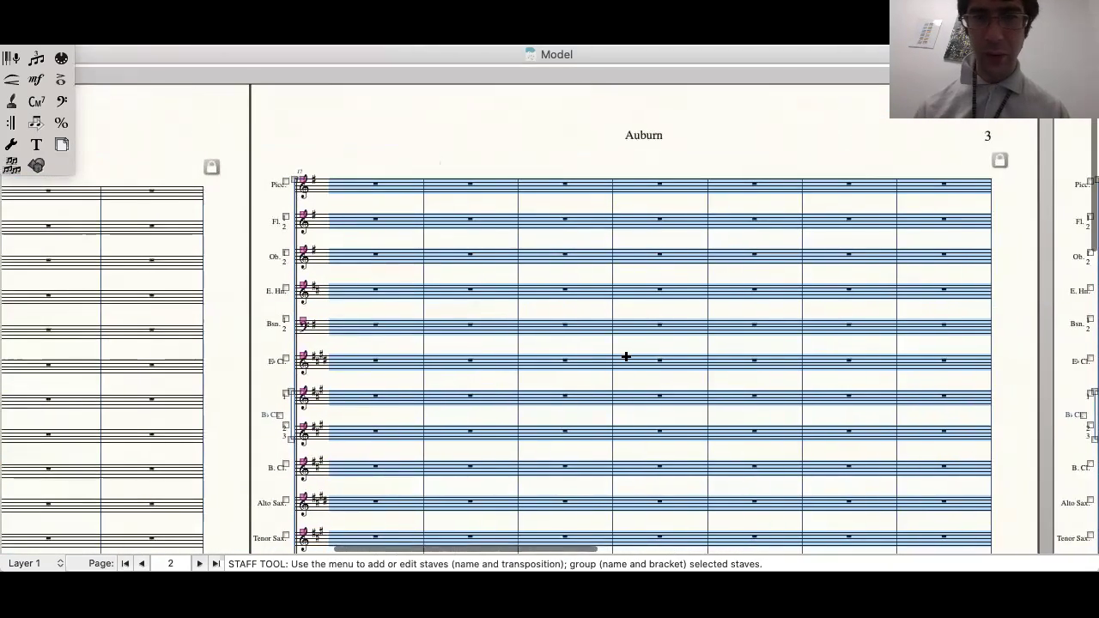
# Step: Examine the page numbers in the score to determine which pages the selected measures cover
pyautogui.hscroll(10, 626, 356)
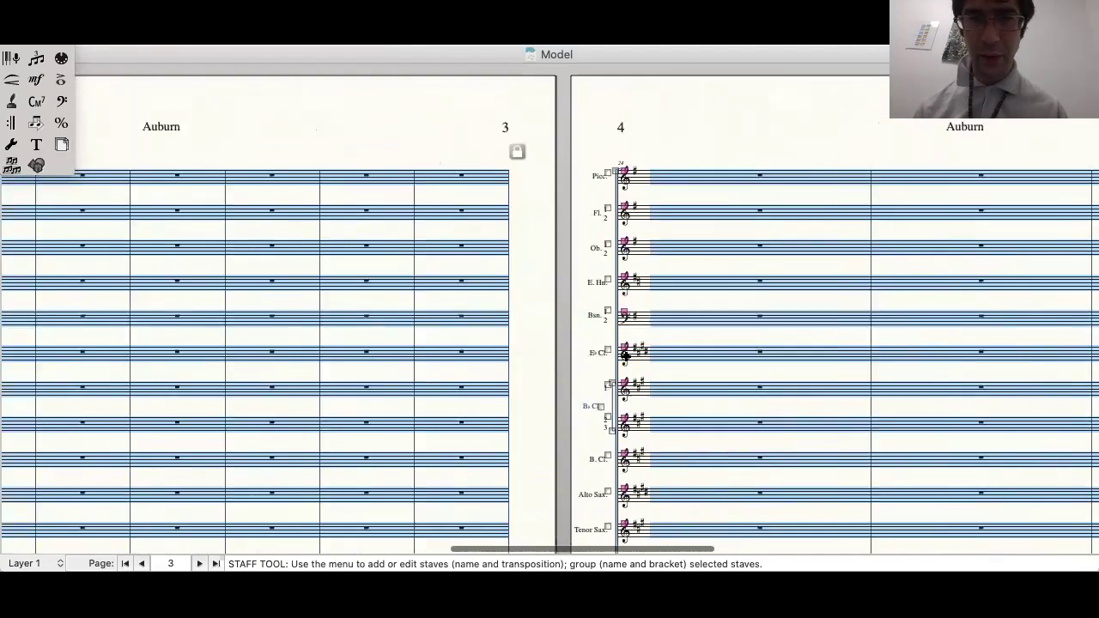
pyautogui.hscroll(5, 626, 358)
pyautogui.hscroll(-15, 650, 358)
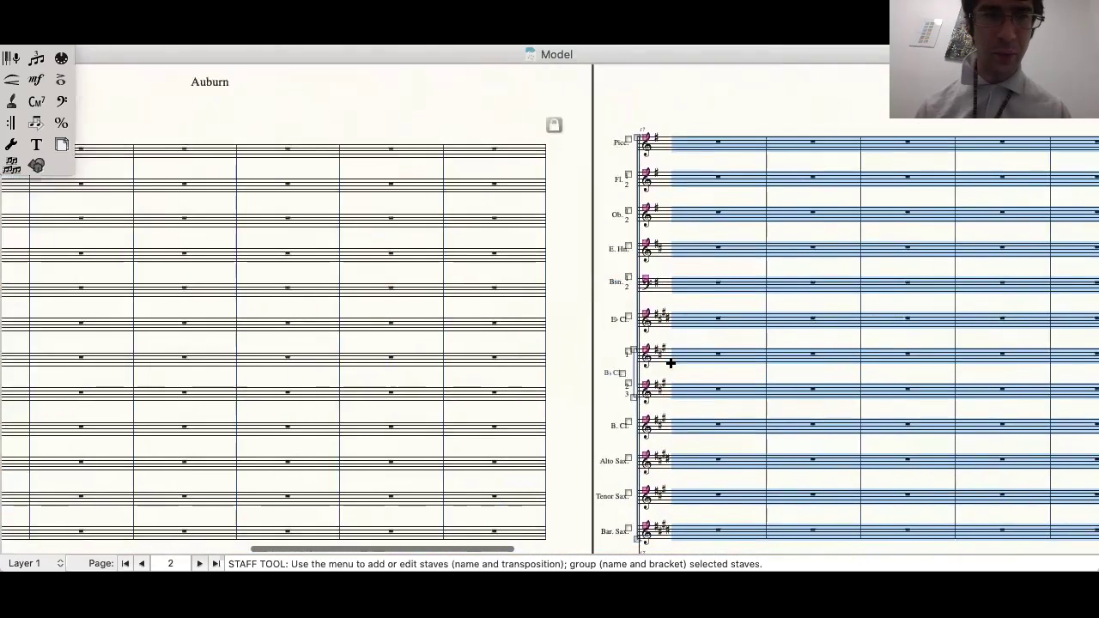
pyautogui.hscroll(-10, 671, 363)
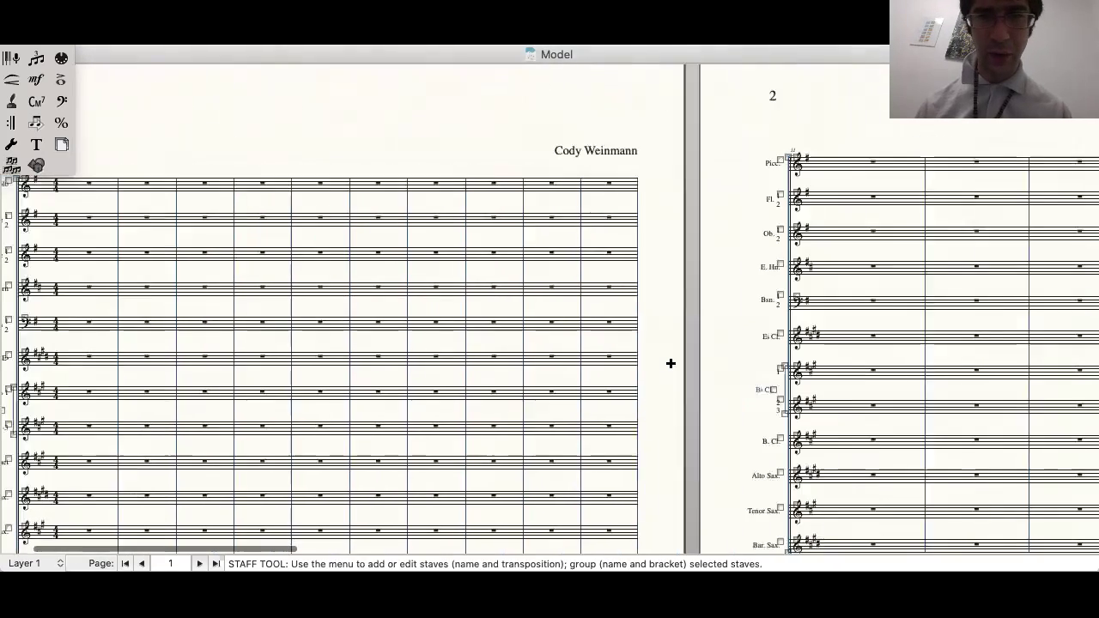
pyautogui.hscroll(10, 670, 363)
pyautogui.hscroll(10, 671, 363)
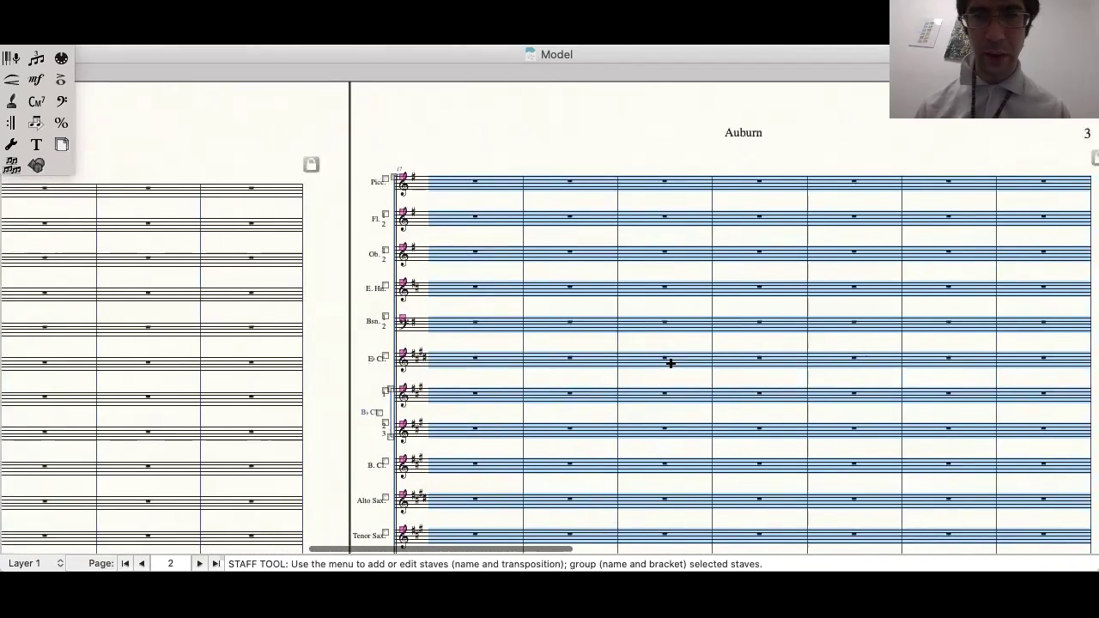
pyautogui.hscroll(10, 671, 364)
pyautogui.hscroll(8, 670, 363)
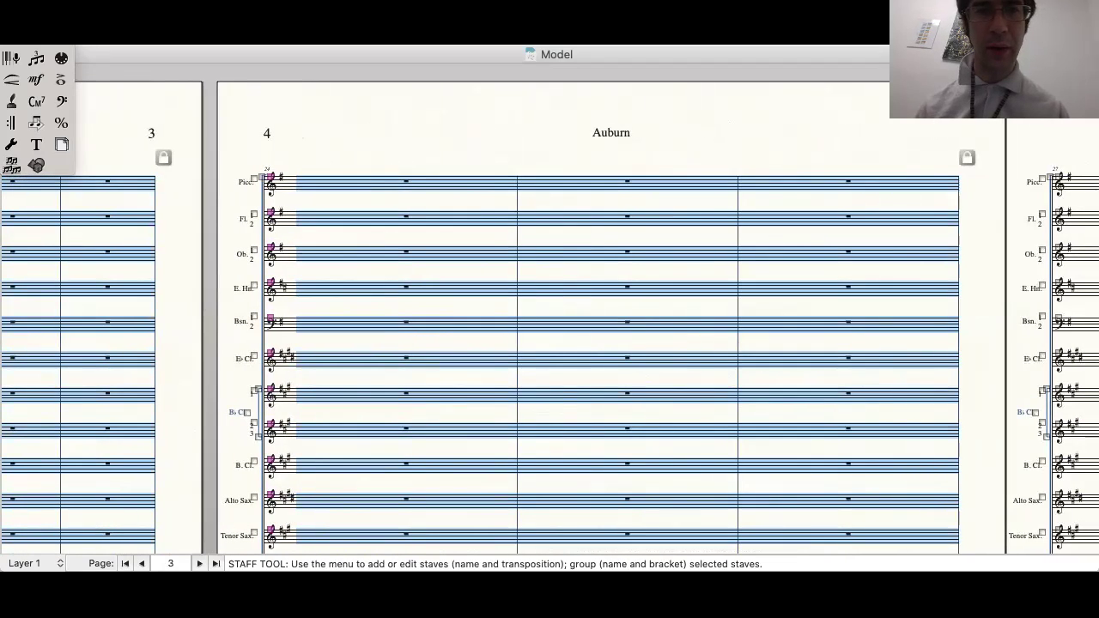
# Step: Start the Score System Divider plug-in and limit its page range to selected pages 3 to 4
pyautogui.click(483, 36)
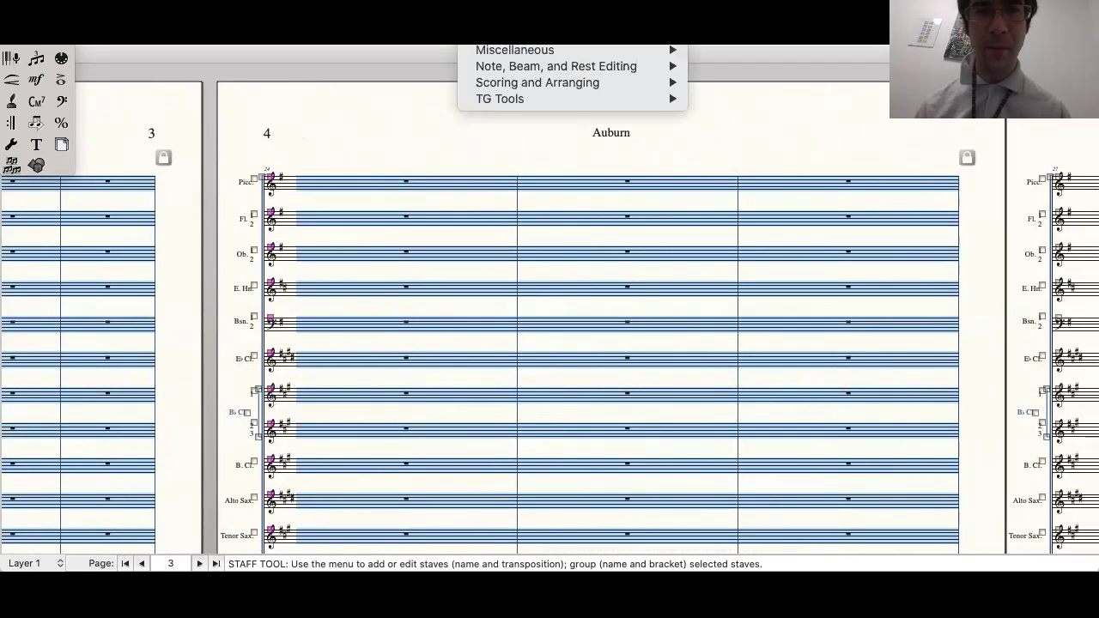
pyautogui.moveTo(535, 68)
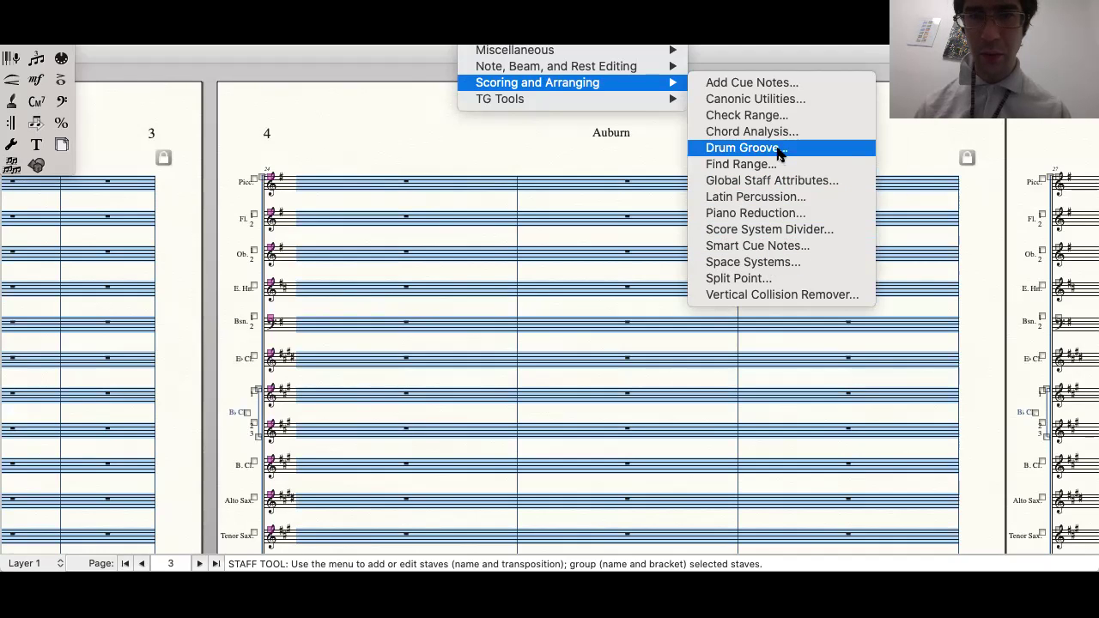
pyautogui.click(769, 230)
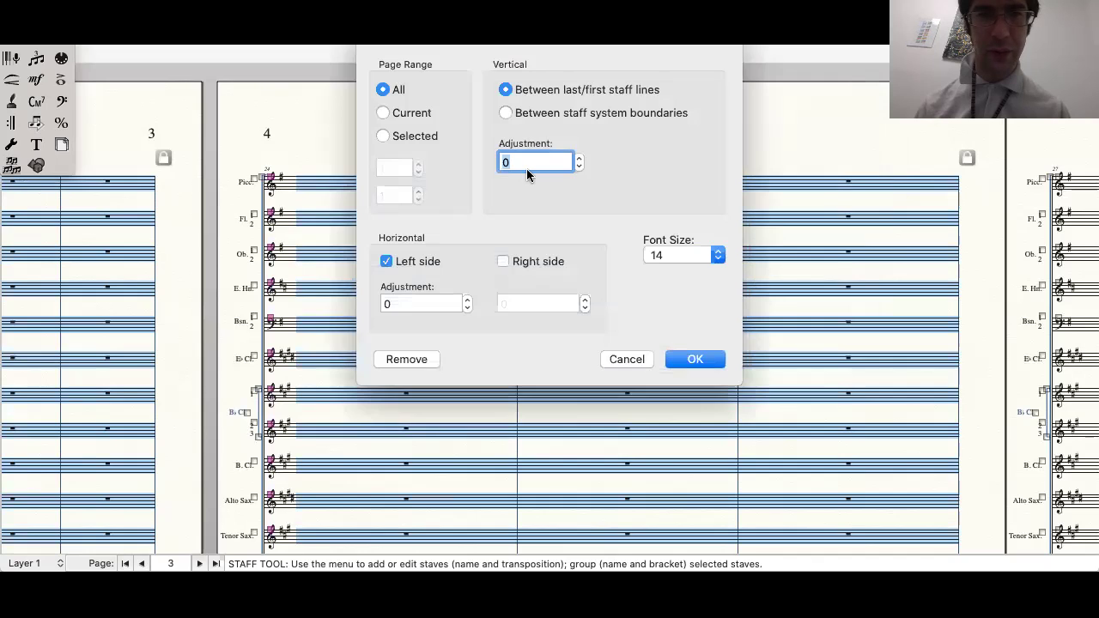
pyautogui.click(385, 136)
pyautogui.click(417, 165)
pyautogui.click(417, 165)
pyautogui.click(417, 165)
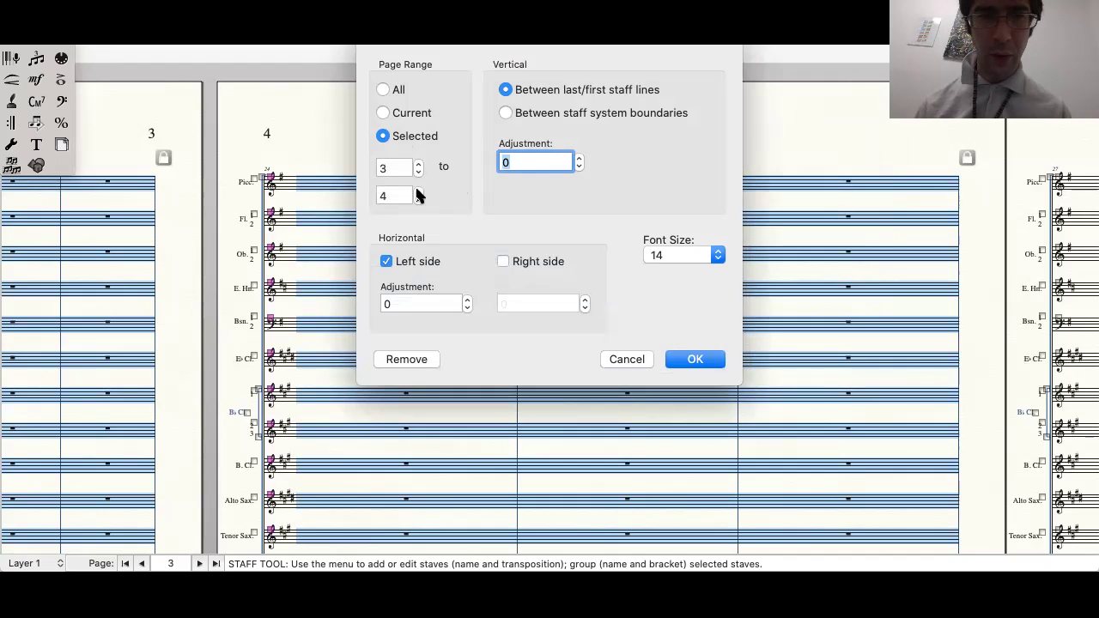
# Step: Enable system dividers on both the left and right sides, each with a horizontal adjustment of 0.01041
pyautogui.click(462, 298)
pyautogui.click(462, 297)
pyautogui.click(462, 297)
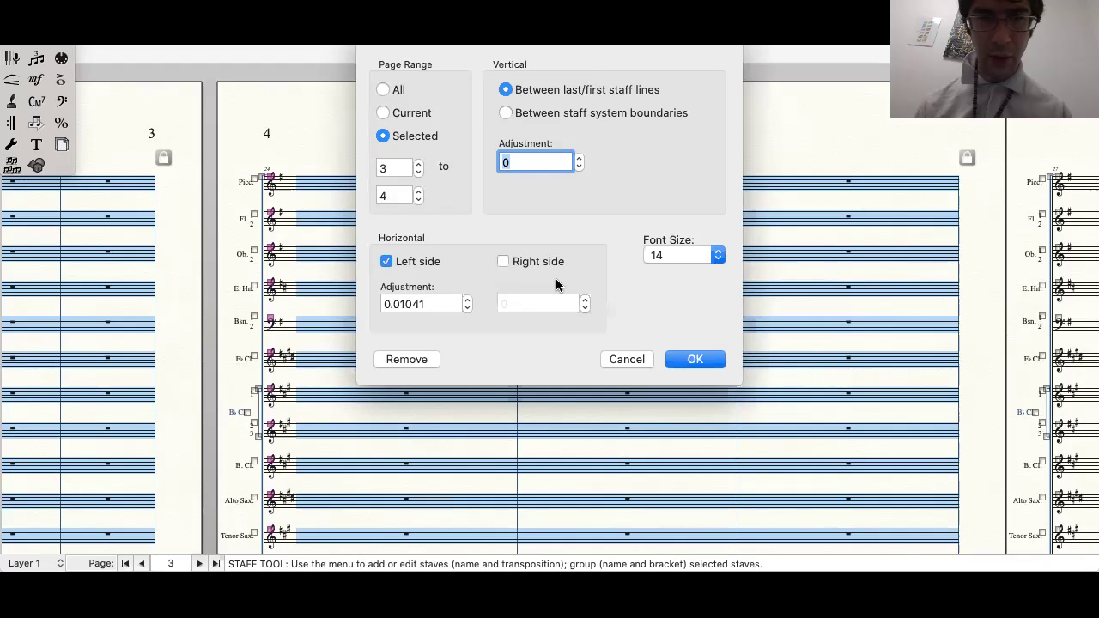
pyautogui.click(505, 262)
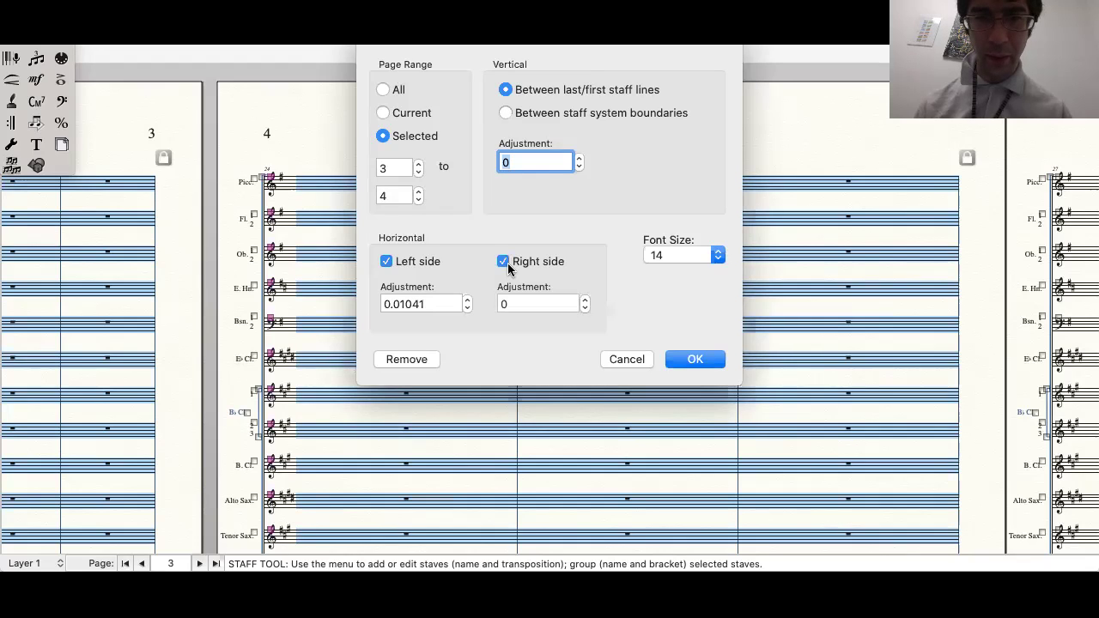
pyautogui.click(584, 299)
pyautogui.click(584, 299)
pyautogui.click(584, 299)
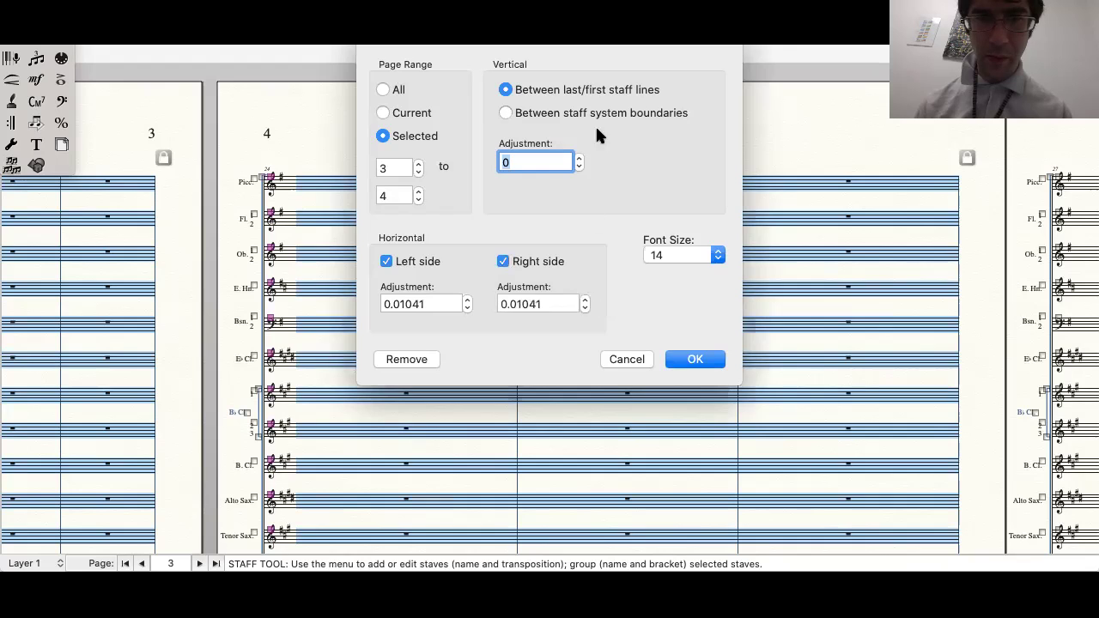
# Step: Set the divider's vertical adjustment to 0.01388, measured between last/first staff lines, and apply the system dividers
pyautogui.click(579, 158)
pyautogui.click(579, 158)
pyautogui.click(579, 158)
pyautogui.click(579, 158)
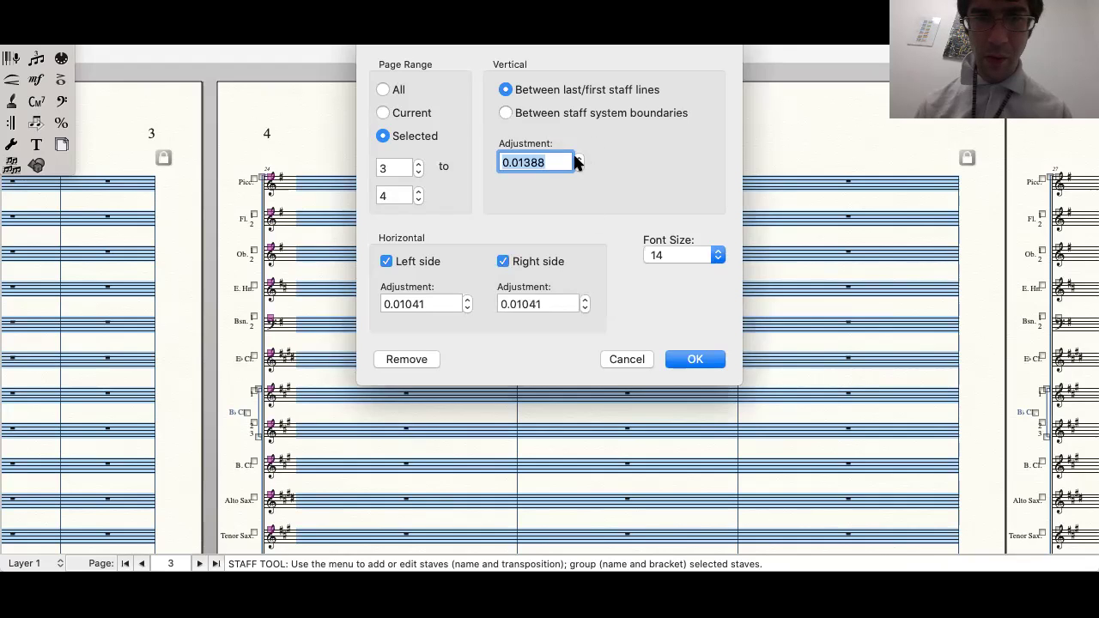
pyautogui.click(696, 360)
# Step: Examine pages 3 and 4 from the header to the hidden lower staves for the added system dividers
pyautogui.scroll(-5, 704, 359)
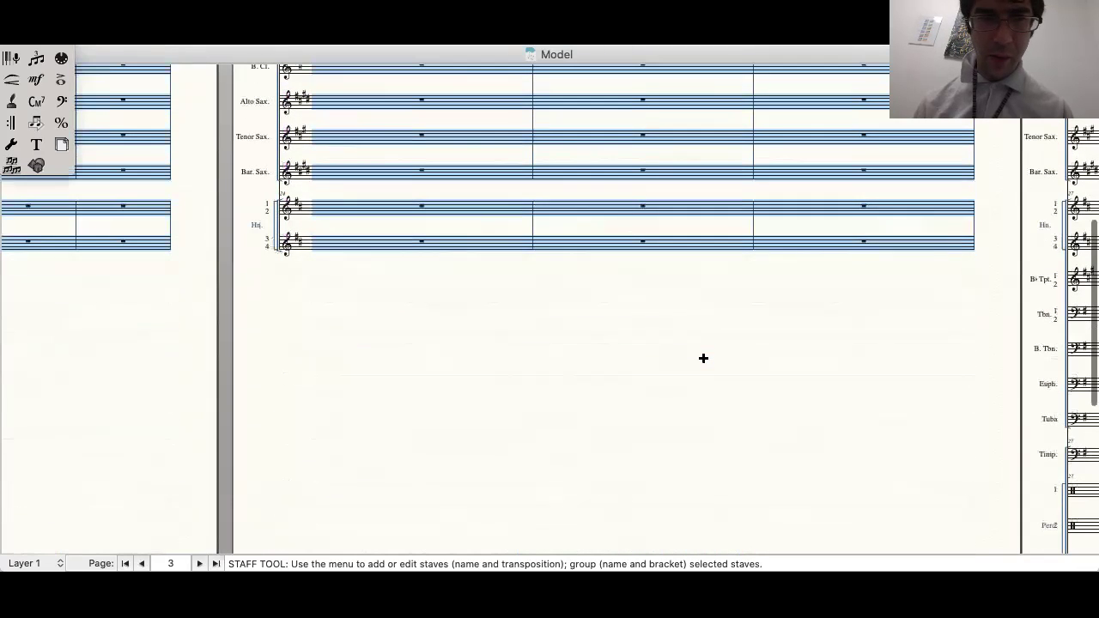
pyautogui.hscroll(10, 704, 358)
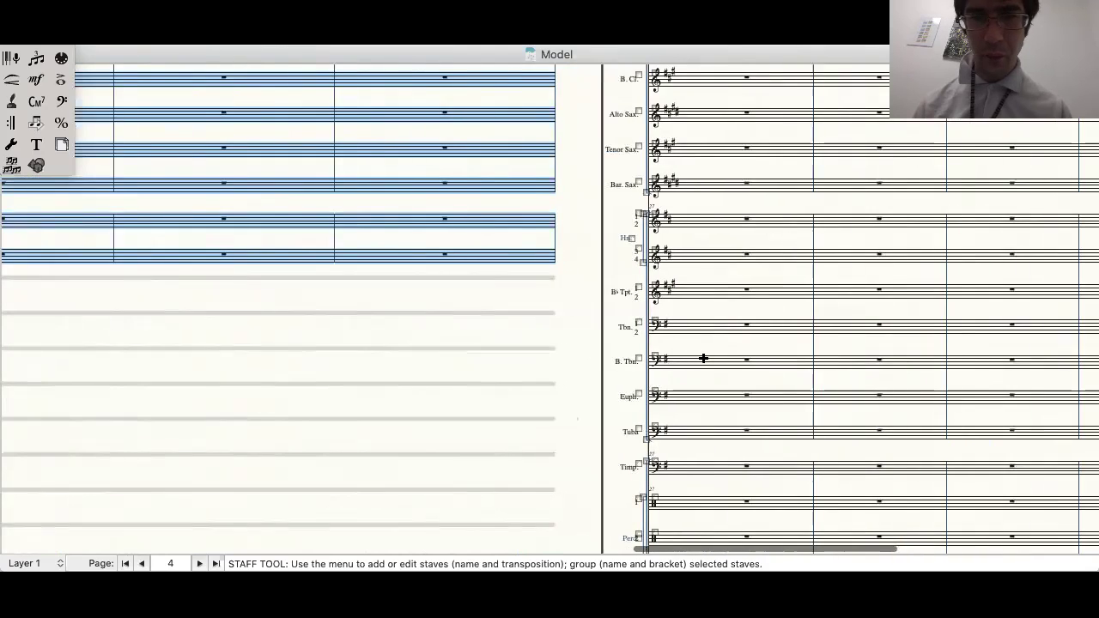
pyautogui.hscroll(-10, 704, 358)
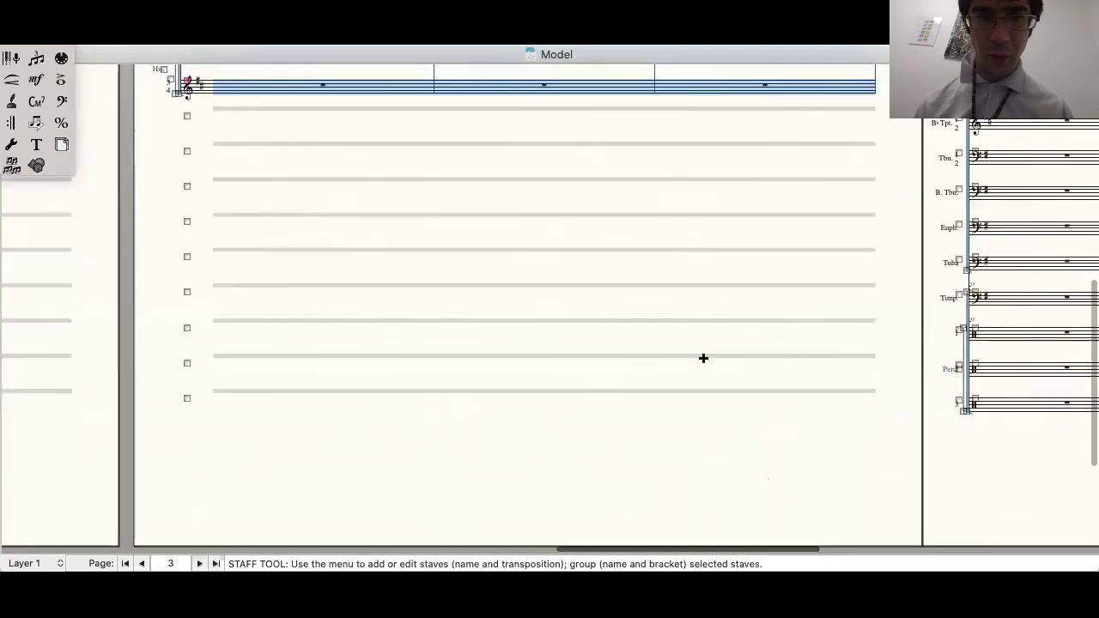
pyautogui.scroll(5, 703, 358)
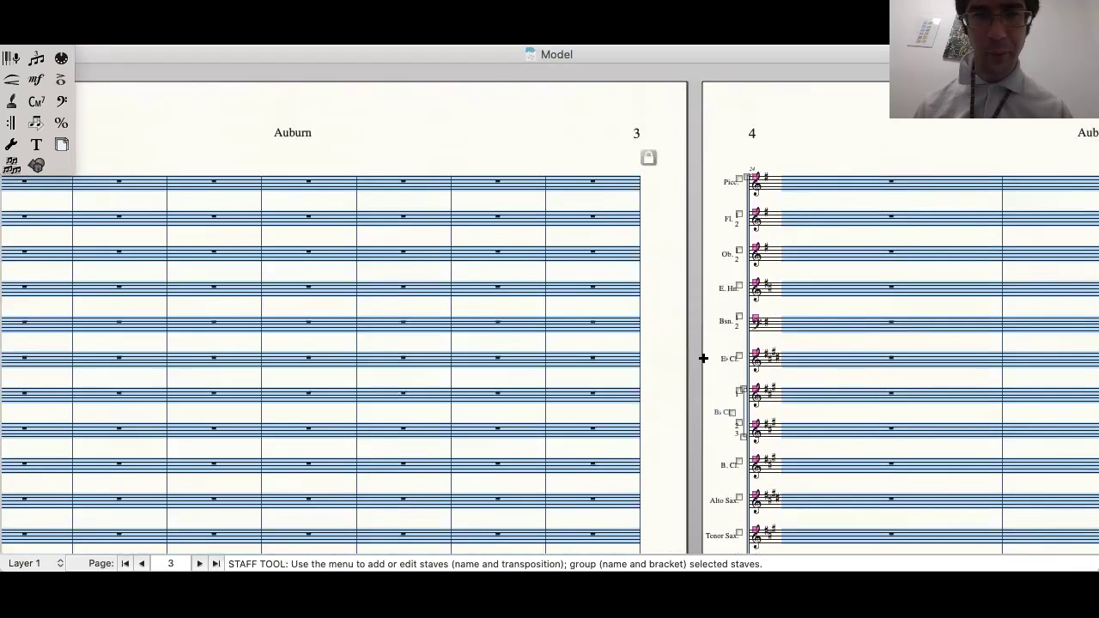
pyautogui.scroll(-5, 703, 359)
pyautogui.hscroll(-5, 703, 358)
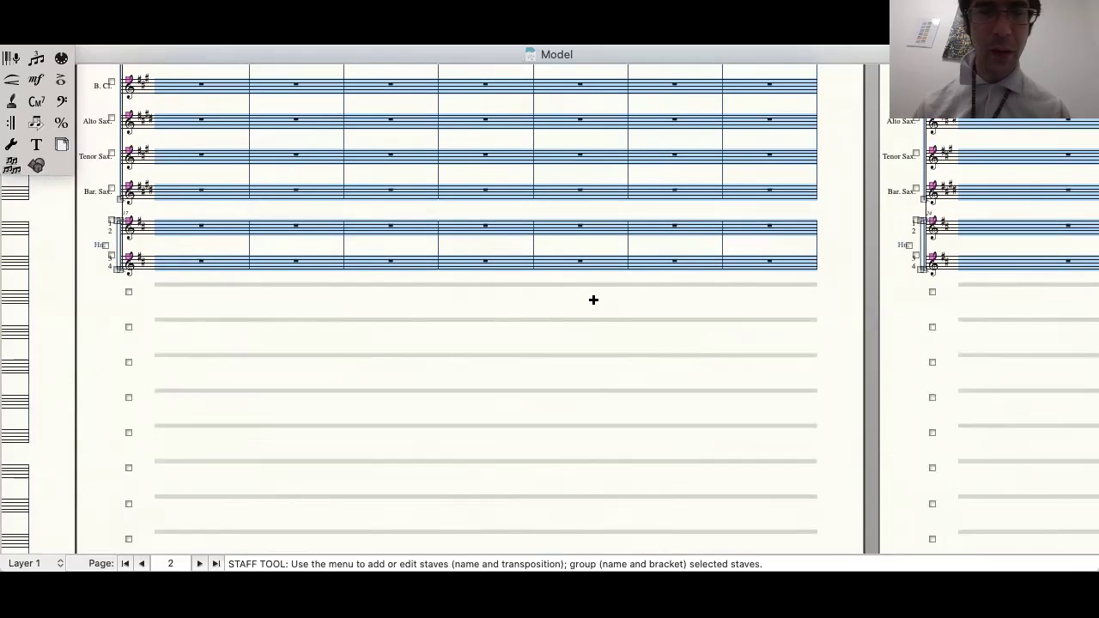
pyautogui.scroll(5, 469, 197)
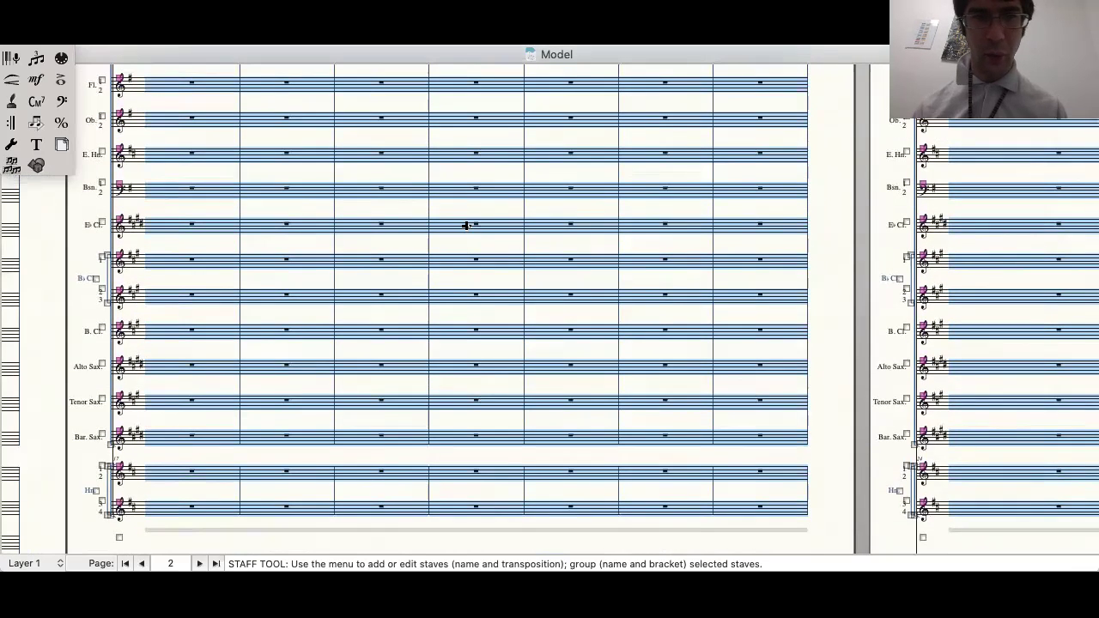
# Step: Undo the cutaway hiding of the B♭ trumpet through percussion 3 staves on pages 3 and 4
pyautogui.scroll(-5, 466, 225)
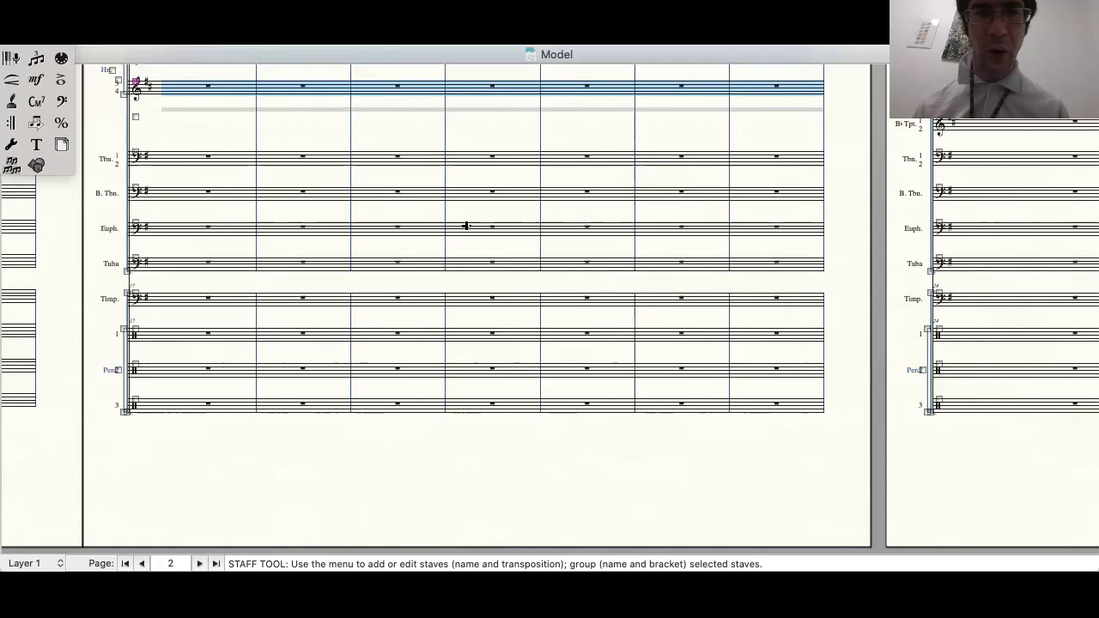
pyautogui.scroll(5, 465, 226)
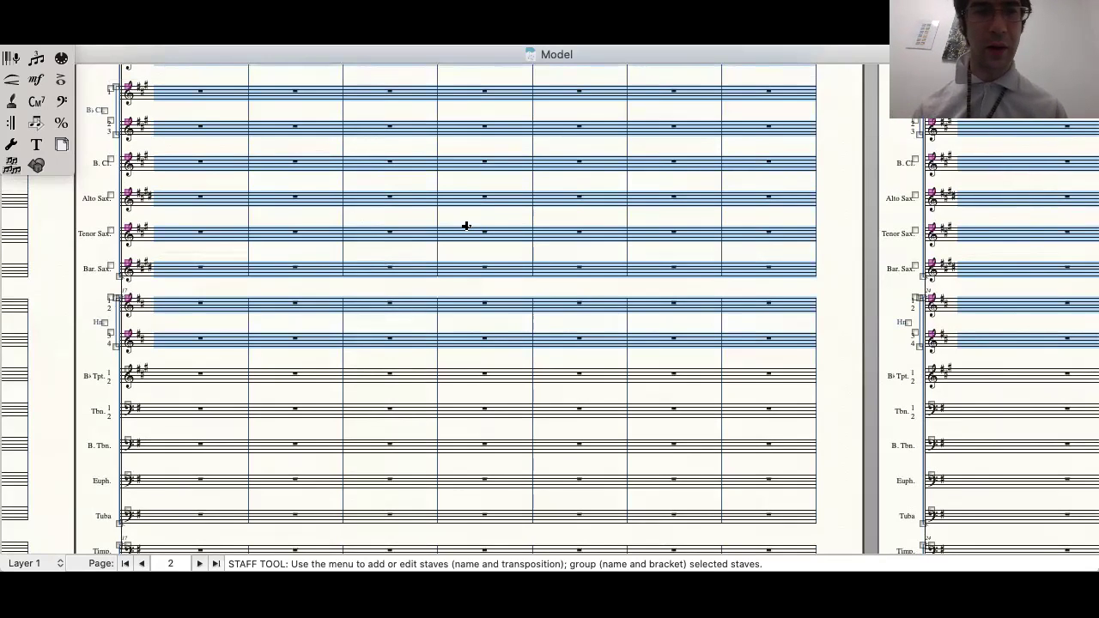
# Step: Select the piccolo, flute and oboe staves from the first measure of page 3 through the end of page 5
pyautogui.scroll(-7, 465, 226)
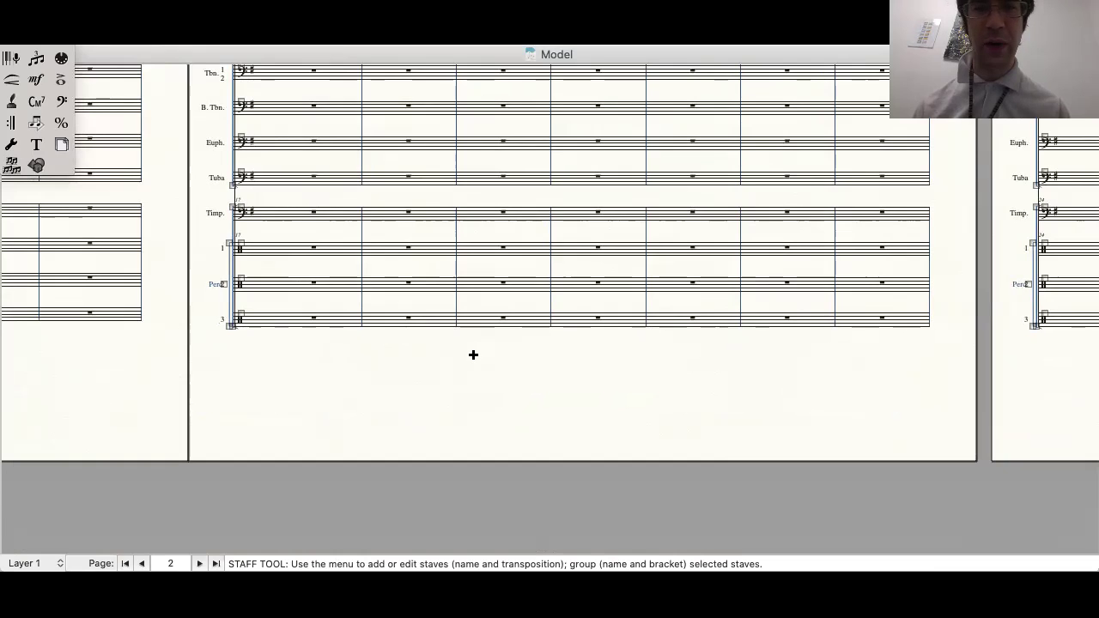
pyautogui.scroll(10, 473, 355)
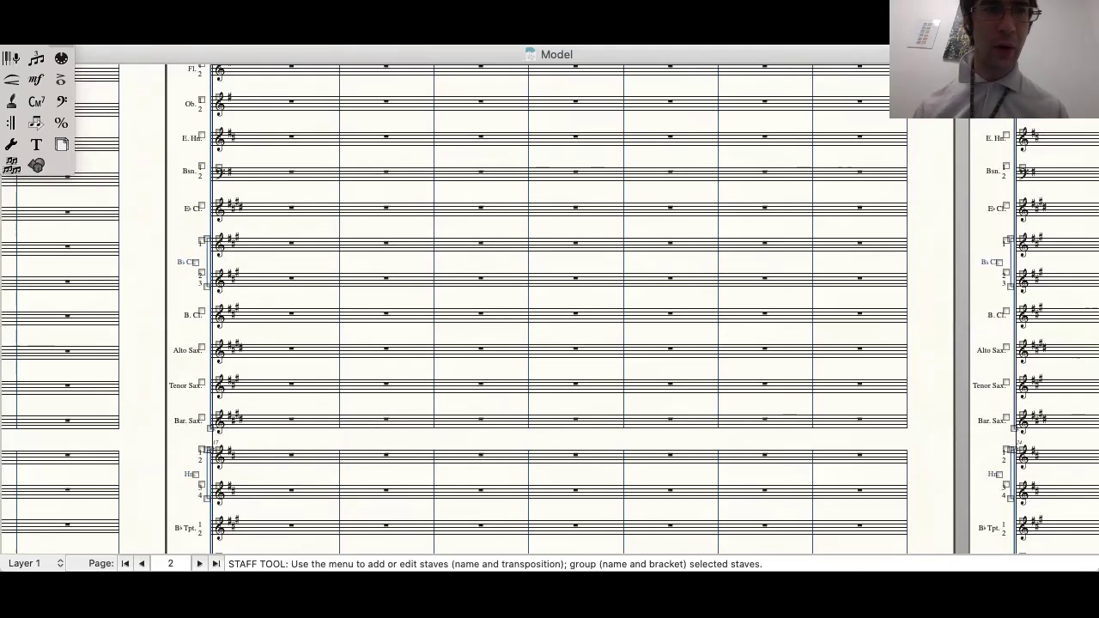
pyautogui.scroll(3, 237, 176)
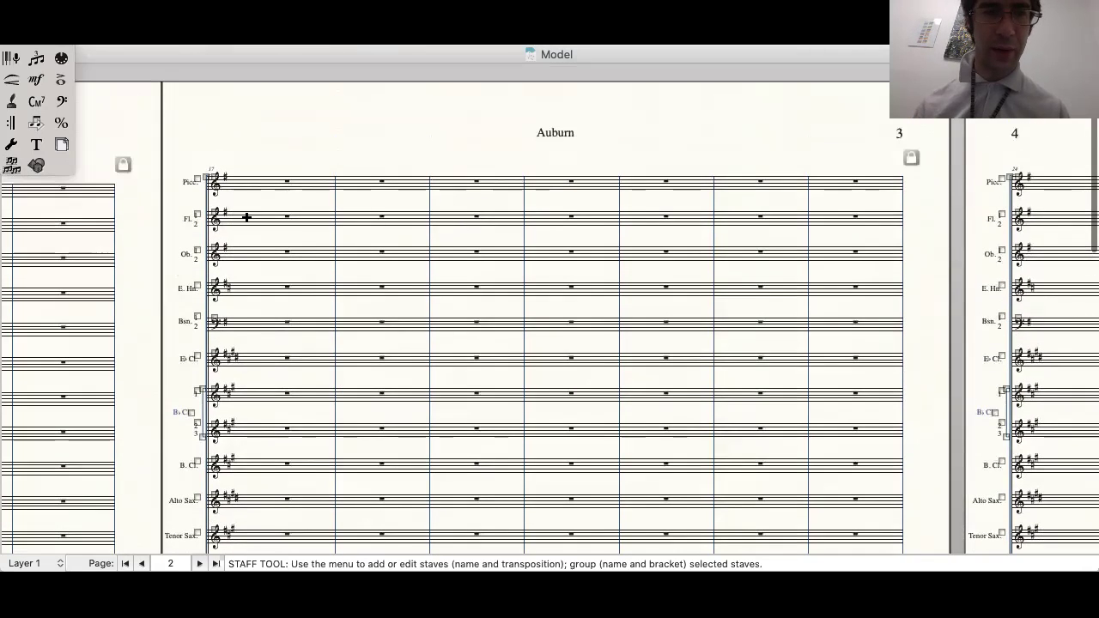
pyautogui.click(276, 182)
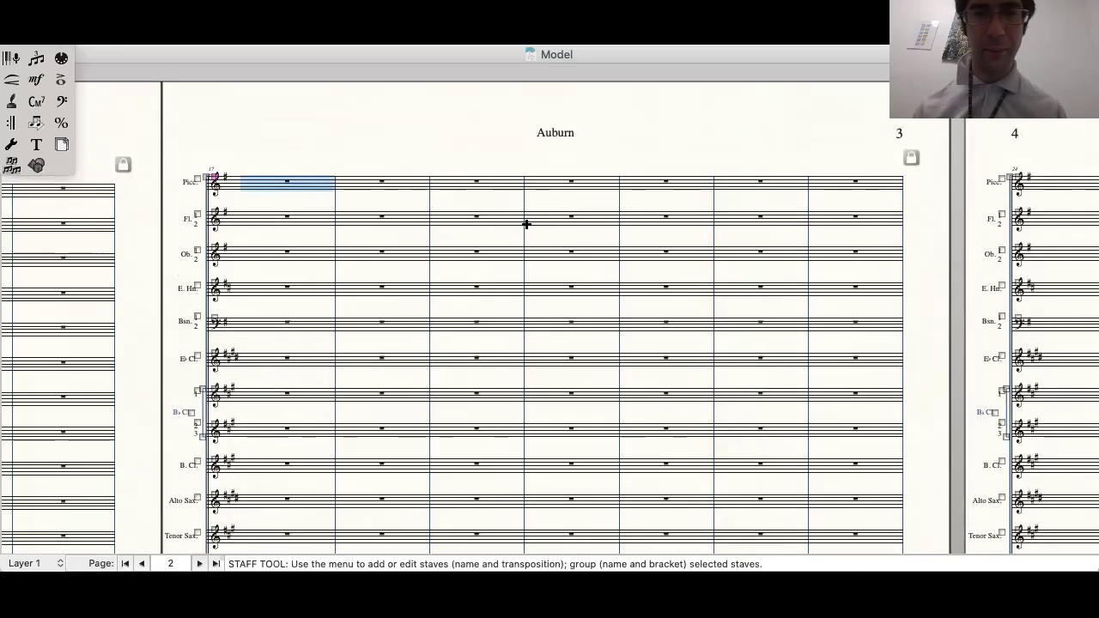
pyautogui.hscroll(5, 525, 223)
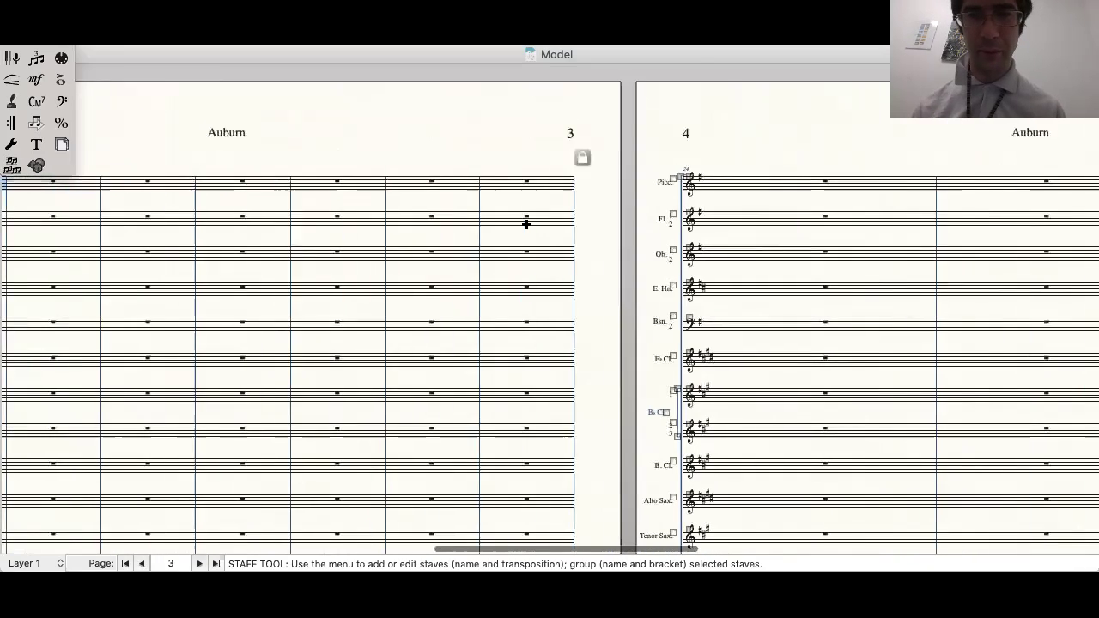
pyautogui.keyDown('shift'); pyautogui.click(1018, 250); pyautogui.keyUp('shift')
pyautogui.hscroll(3, 1019, 251)
pyautogui.hscroll(4, 1020, 252)
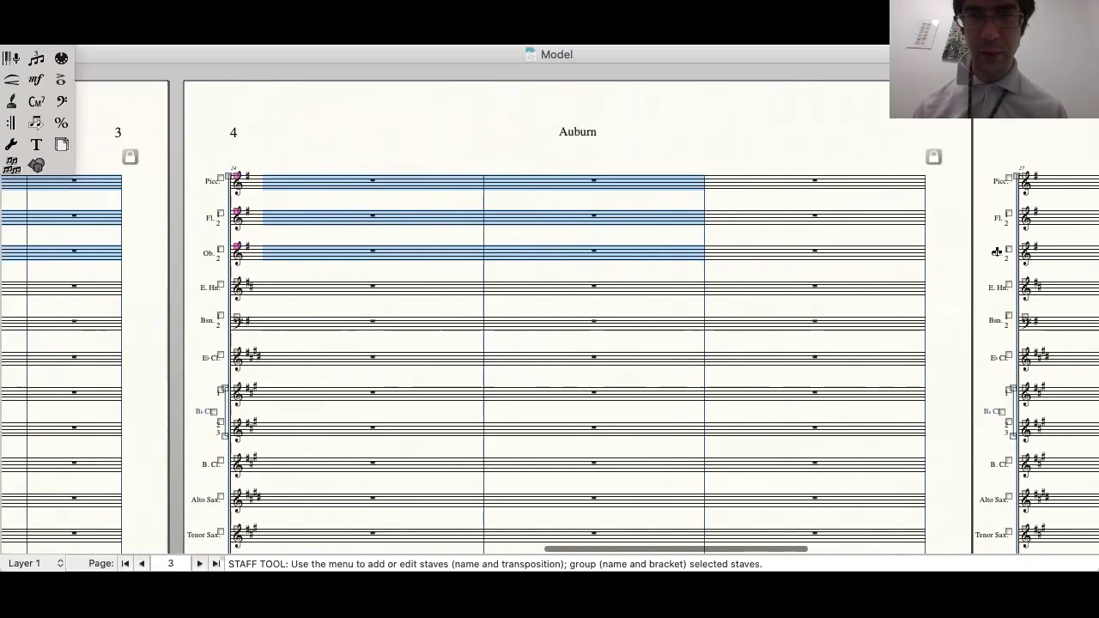
pyautogui.keyDown('shift'); pyautogui.click(859, 255); pyautogui.keyUp('shift')
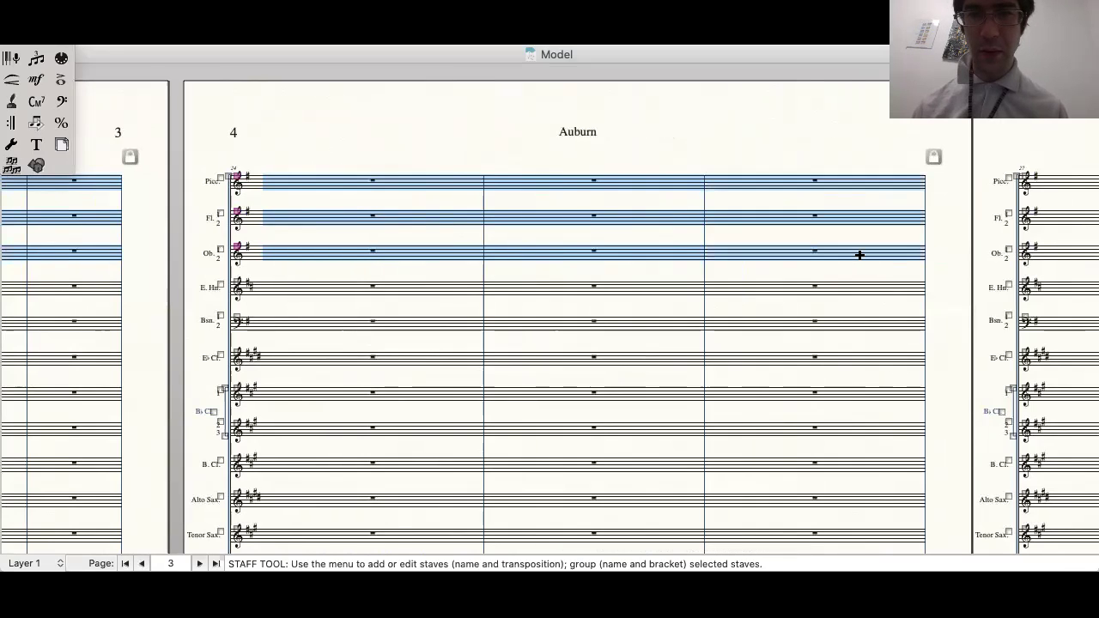
pyautogui.hscroll(8, 860, 255)
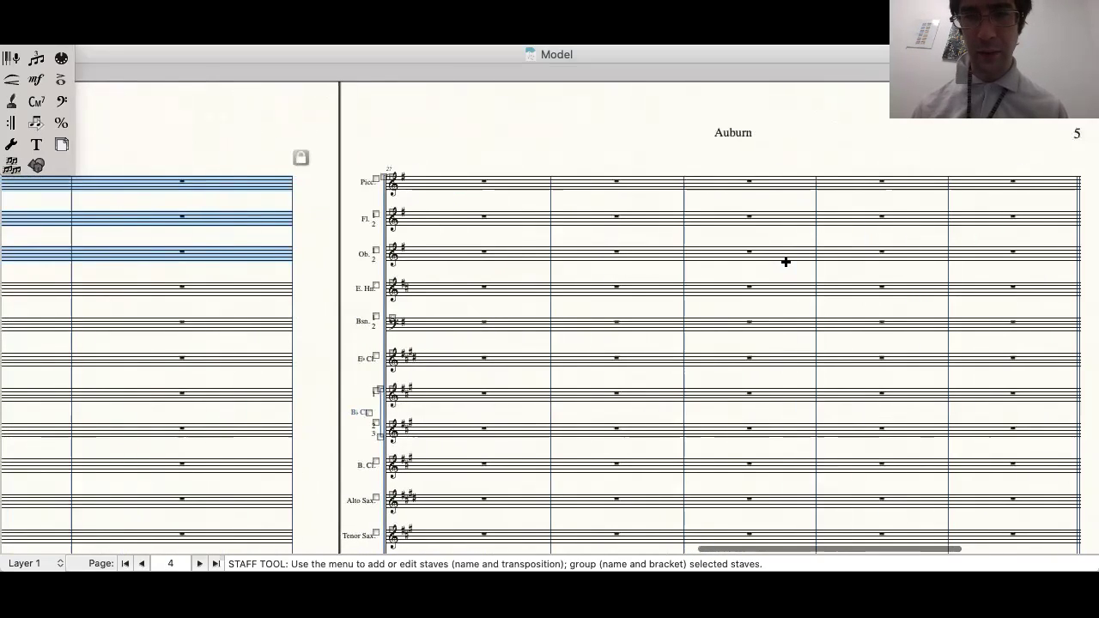
pyautogui.keyDown('shift'); pyautogui.click(1006, 247); pyautogui.keyUp('shift')
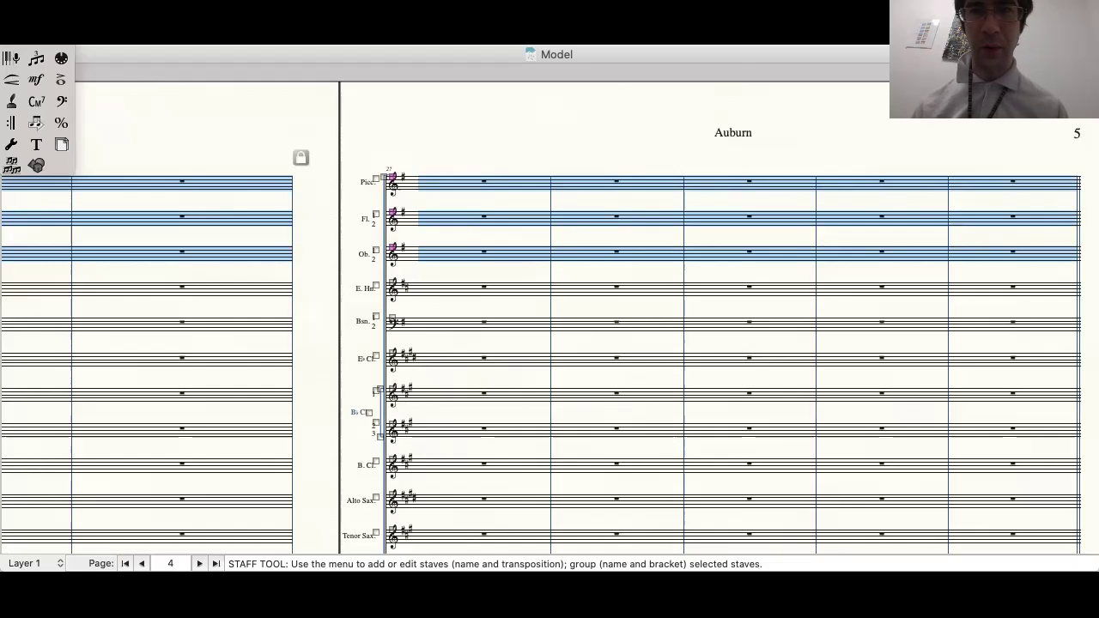
pyautogui.press('super+Tab')
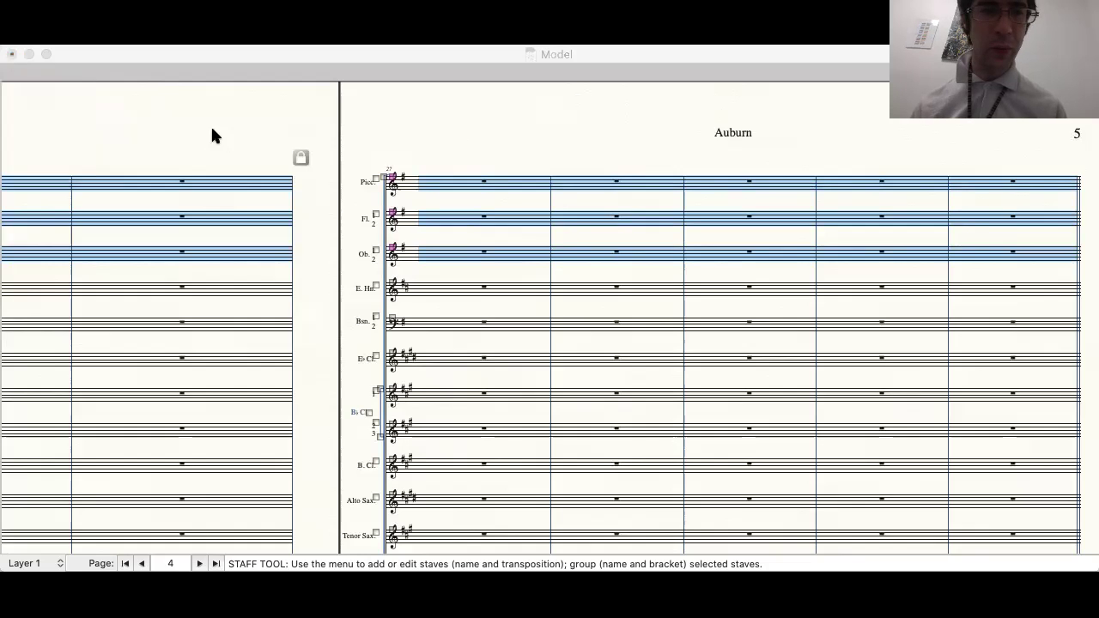
pyautogui.click(160, 122)
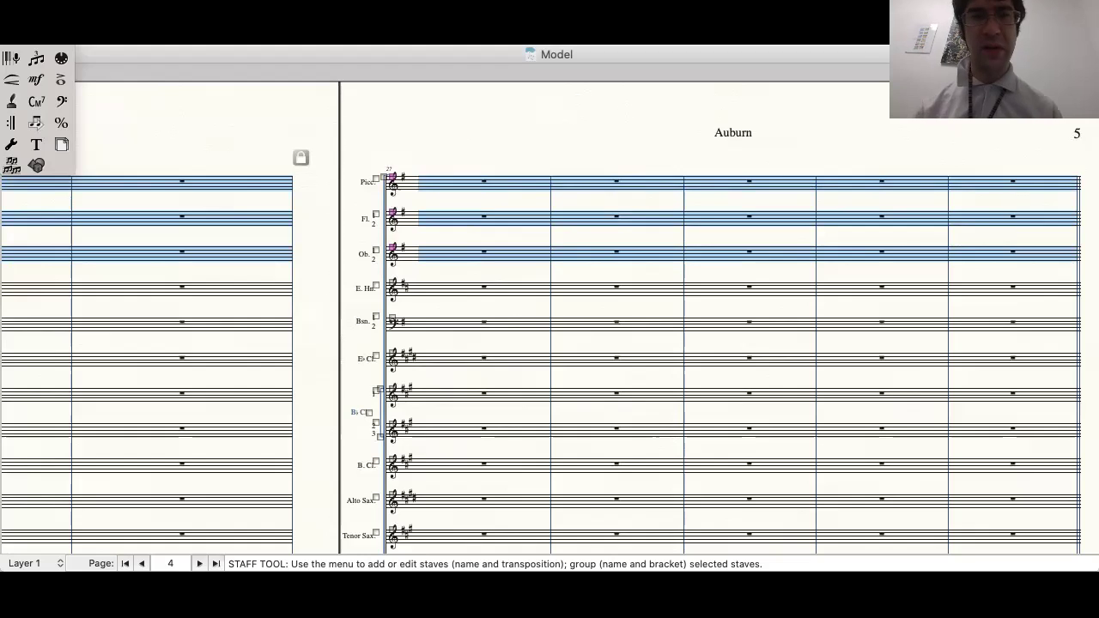
# Step: Review the definition of the 12b. Force Hide Staff: Collapse style and apply it to the selected piccolo, flute and oboe staves
pyautogui.press('super+shift+s')
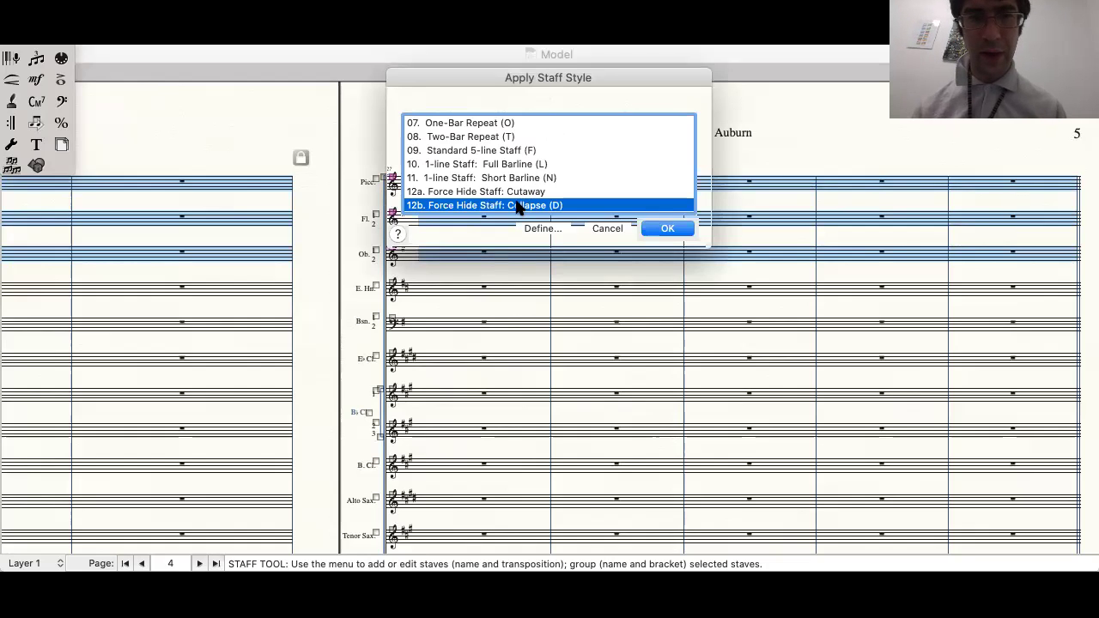
pyautogui.click(543, 229)
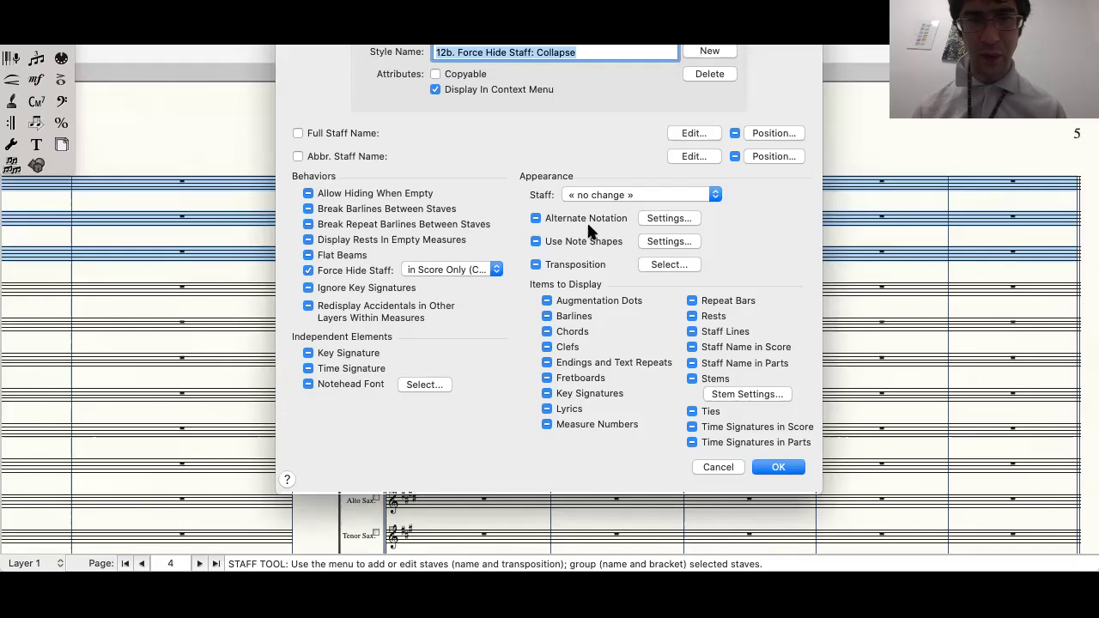
pyautogui.click(625, 196)
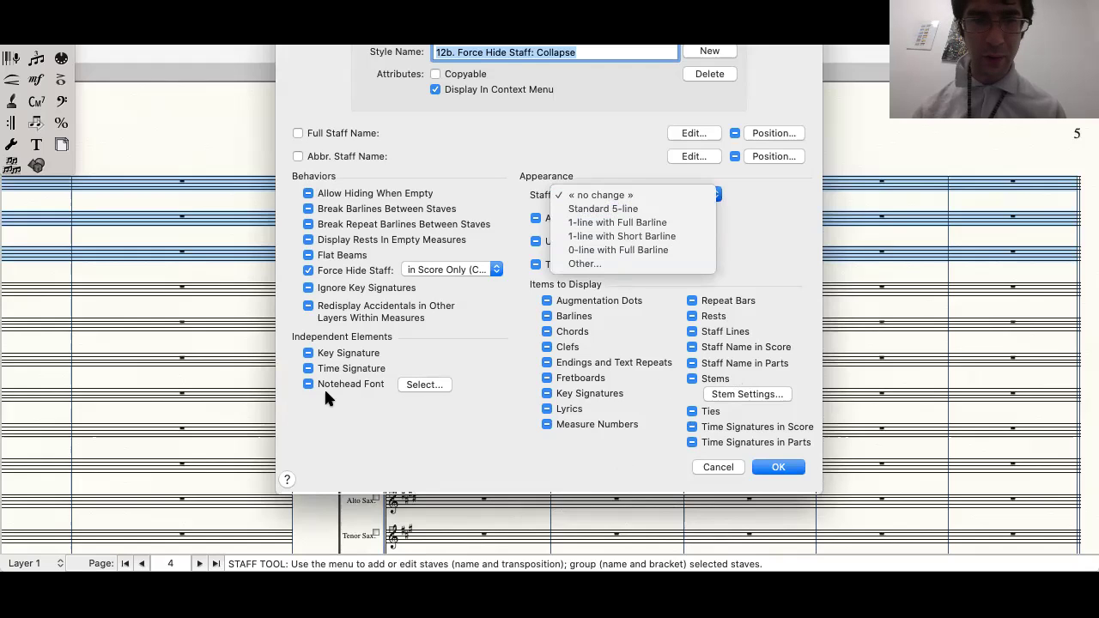
pyautogui.click(390, 407)
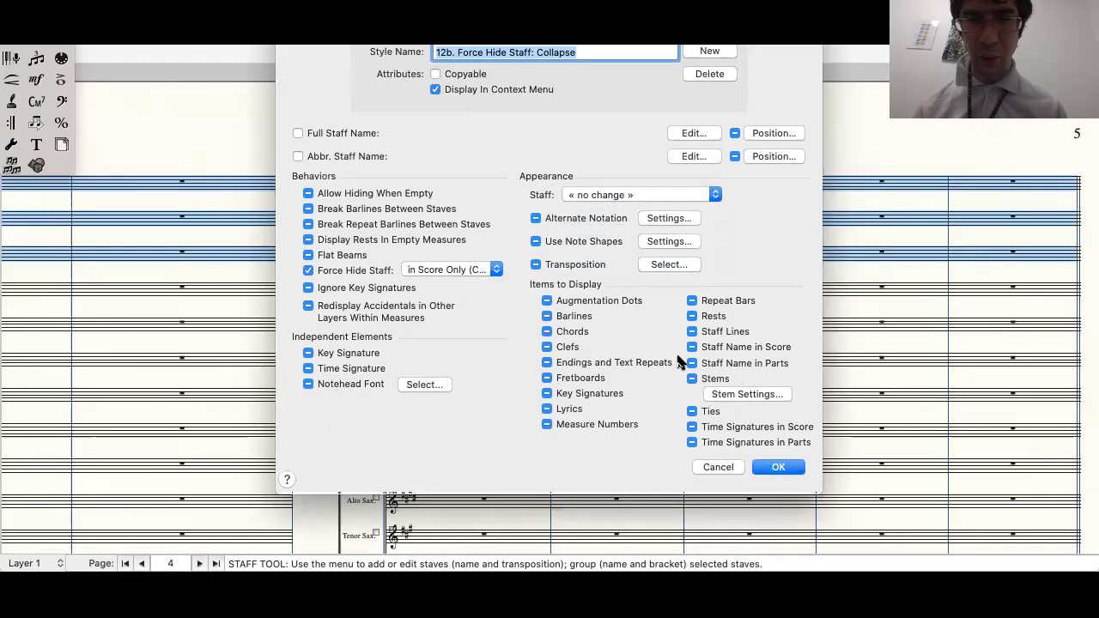
pyautogui.click(784, 468)
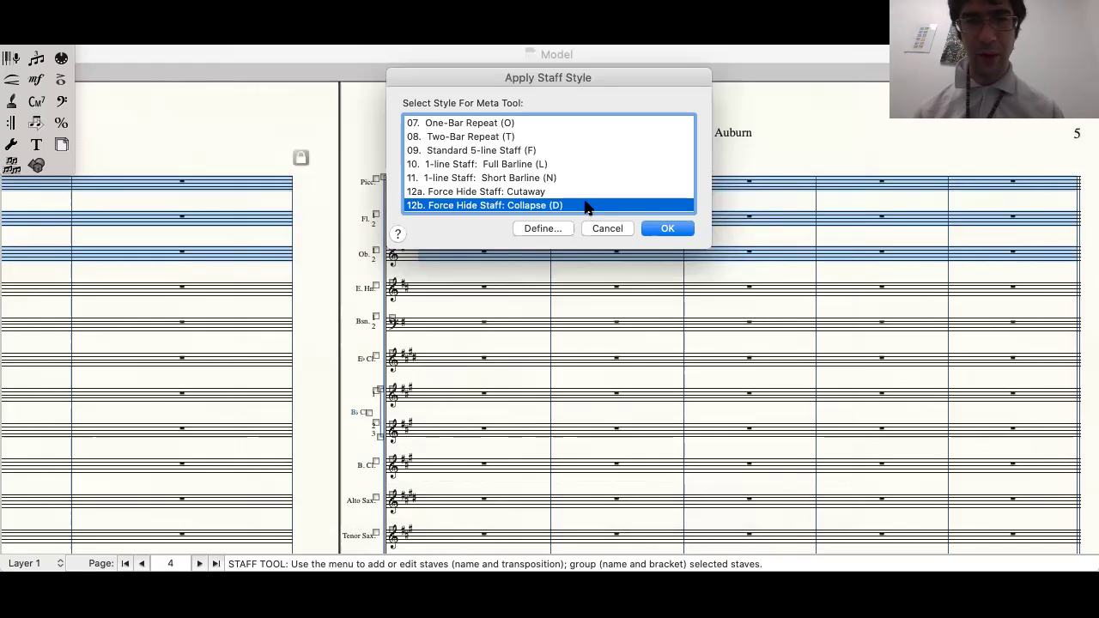
pyautogui.click(662, 227)
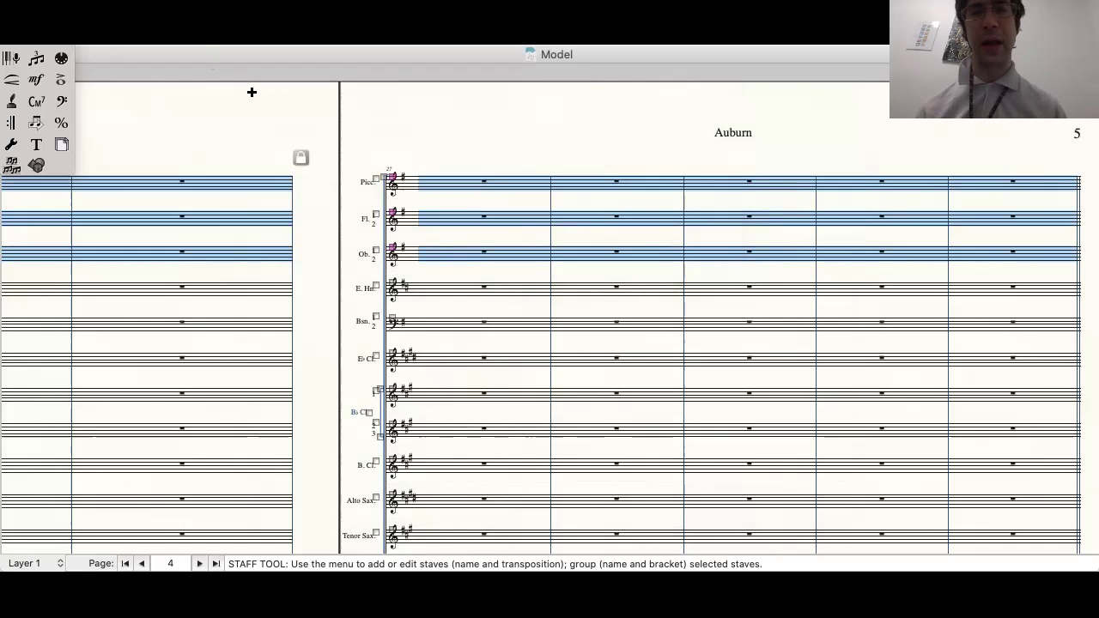
pyautogui.press('Delete')
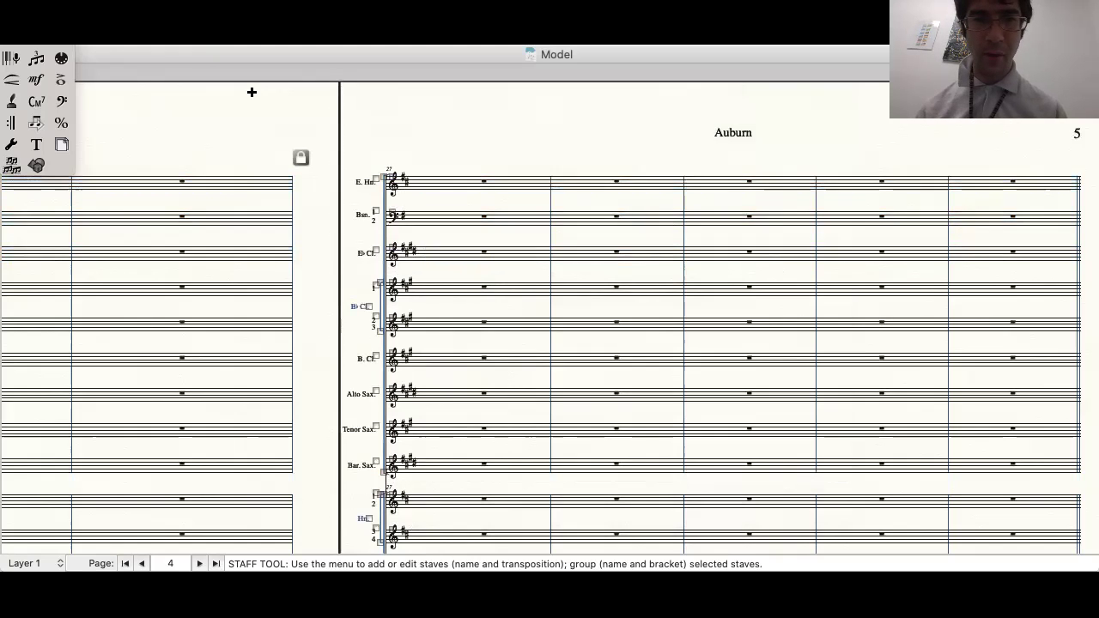
# Step: Examine how the remaining staves are laid out on pages 3 to 5 compared with pages 1 and 2
pyautogui.scroll(-15, 252, 92)
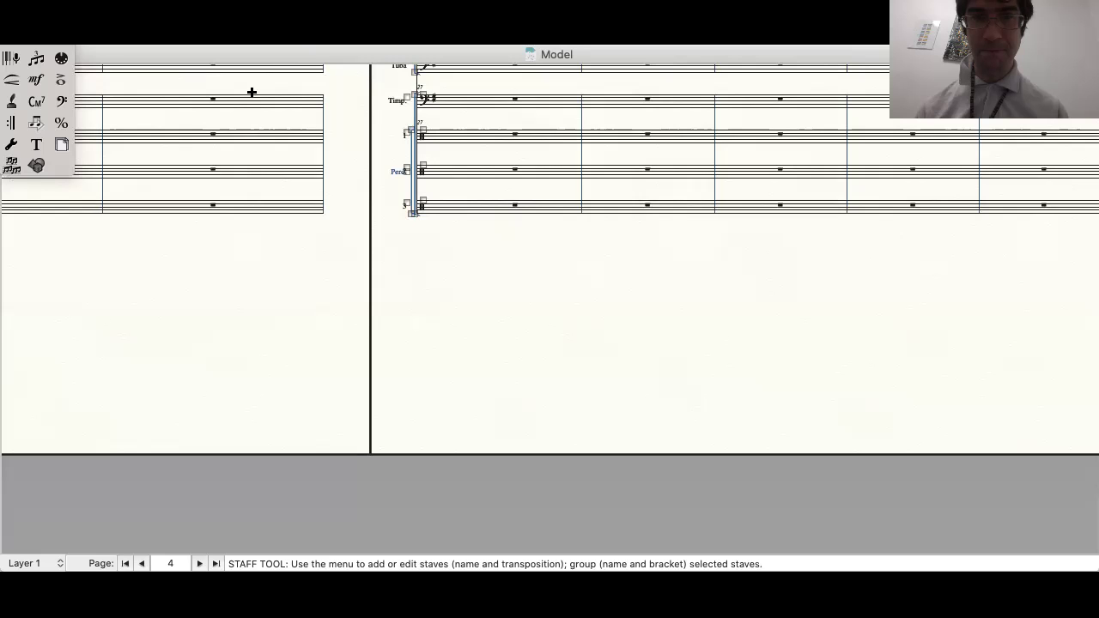
pyautogui.scroll(10, 251, 92)
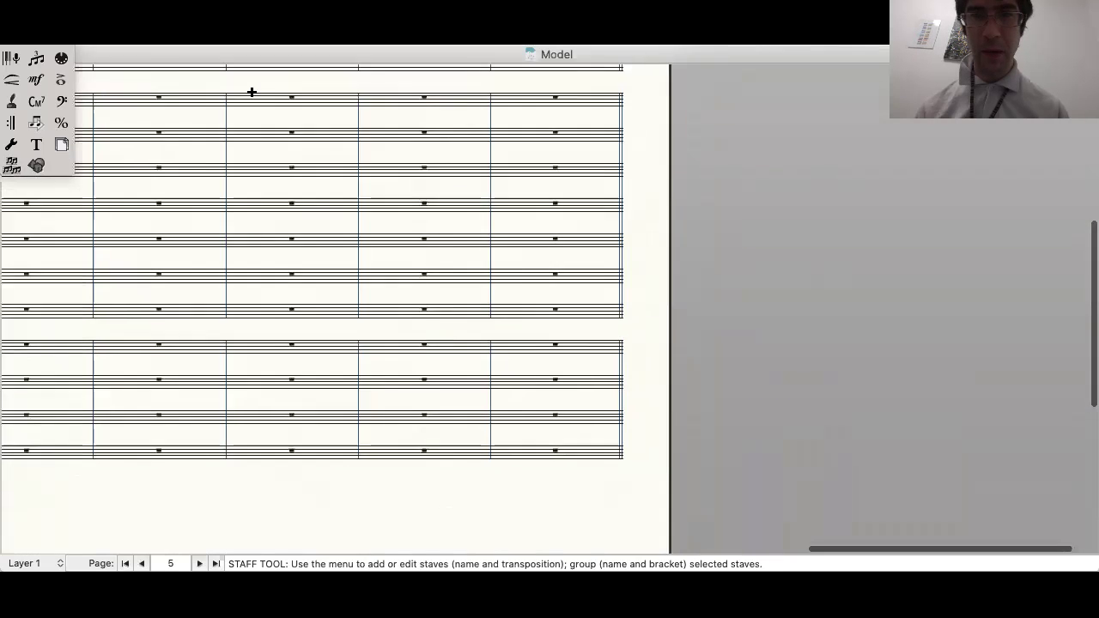
pyautogui.scroll(10, 257, 107)
pyautogui.hscroll(-3, 257, 107)
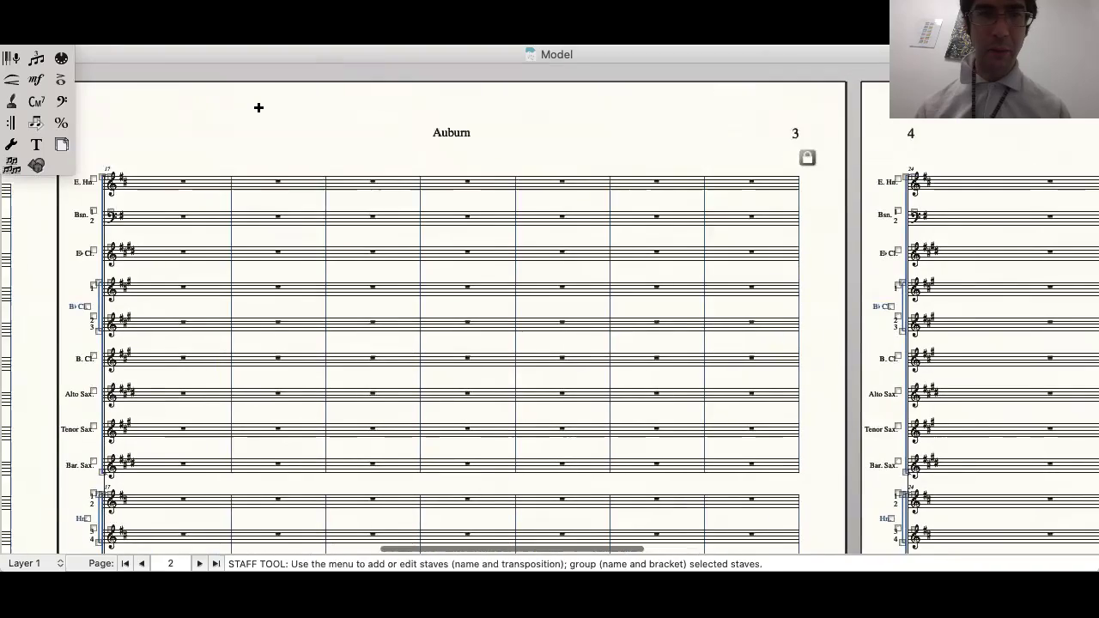
pyautogui.hscroll(-10, 258, 107)
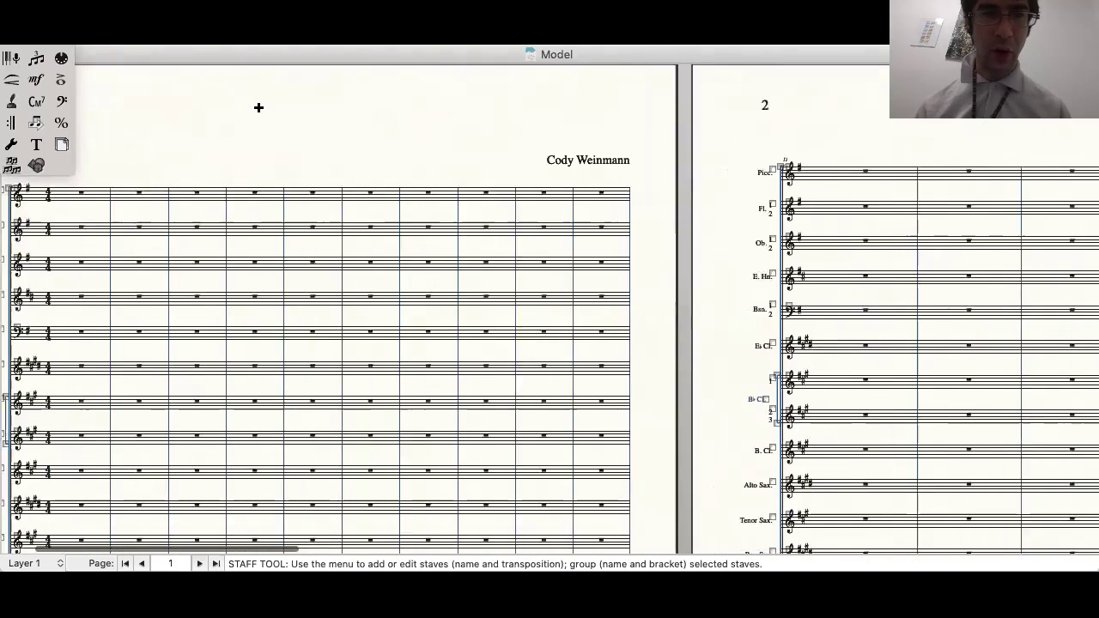
pyautogui.hscroll(10, 258, 107)
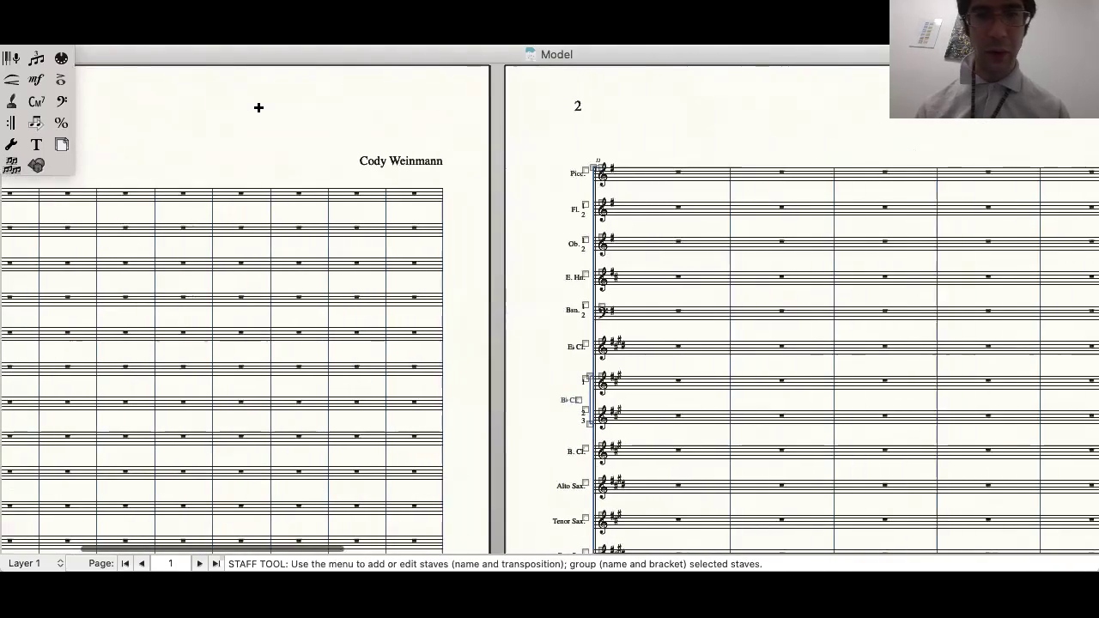
pyautogui.hscroll(10, 259, 107)
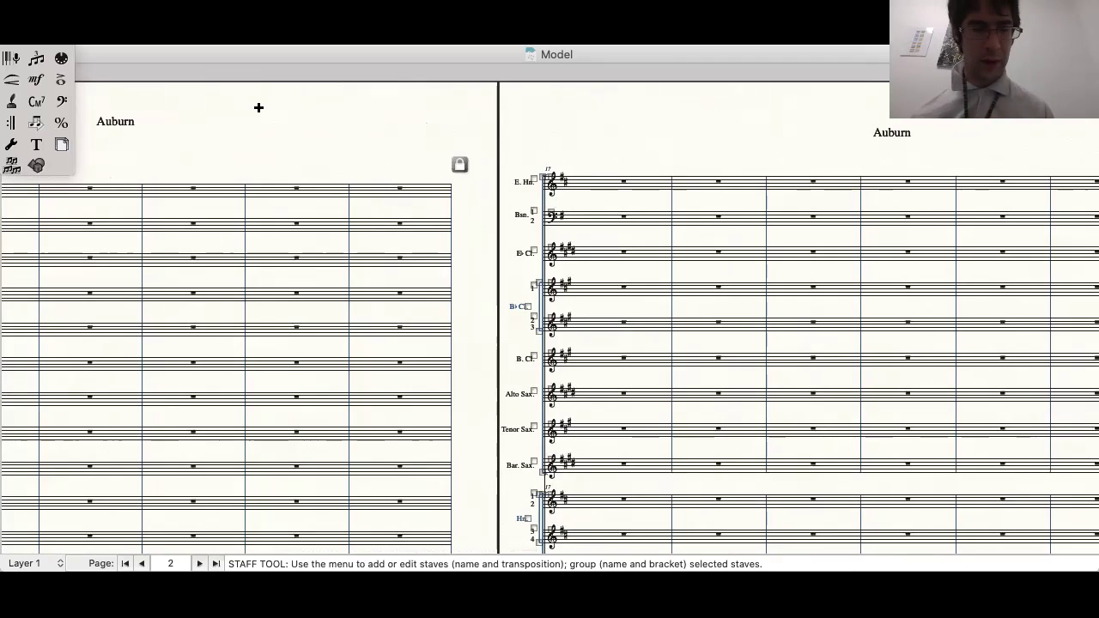
# Step: Undo the collapse hiding of the piccolo, flute and oboe staves on pages 3 to 5
pyautogui.press('super+z')
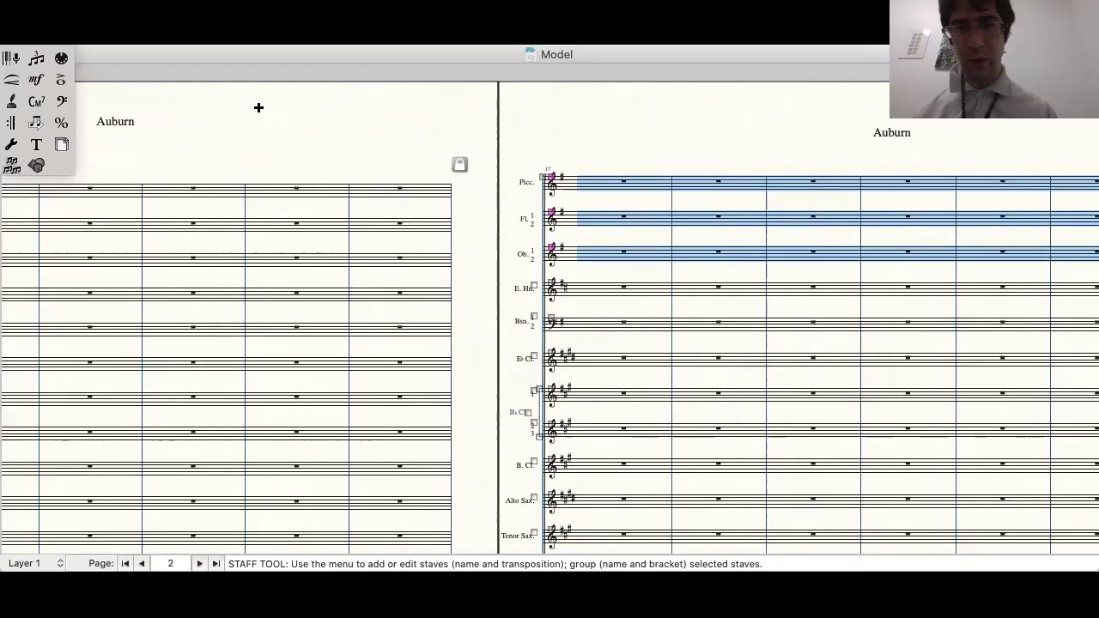
pyautogui.hscroll(10, 259, 107)
pyautogui.hscroll(-15, 258, 107)
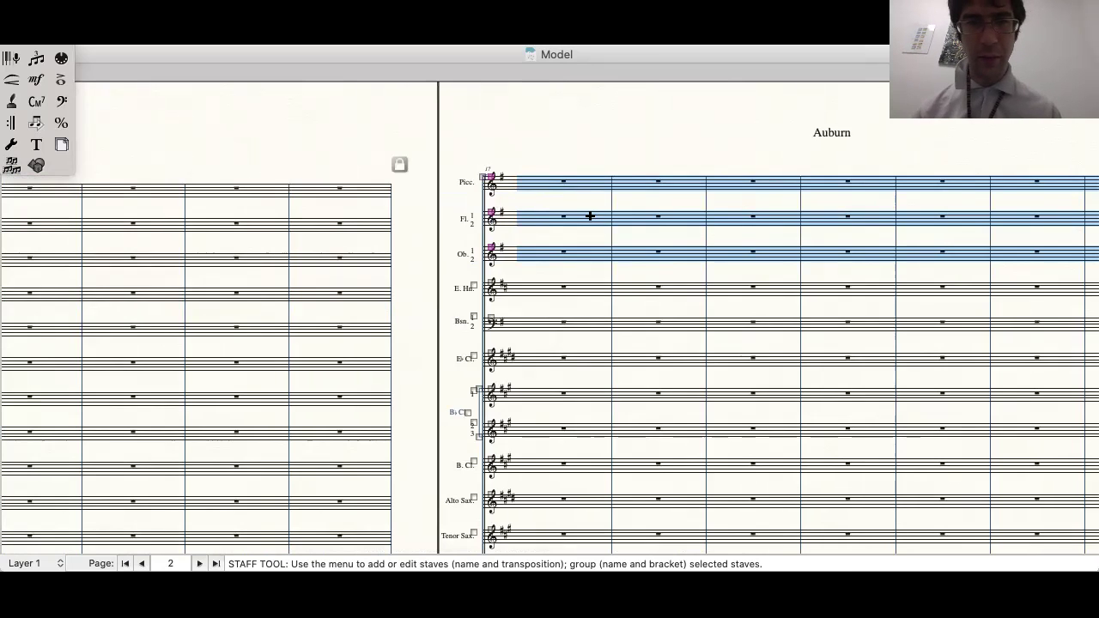
pyautogui.hscroll(15, 531, 177)
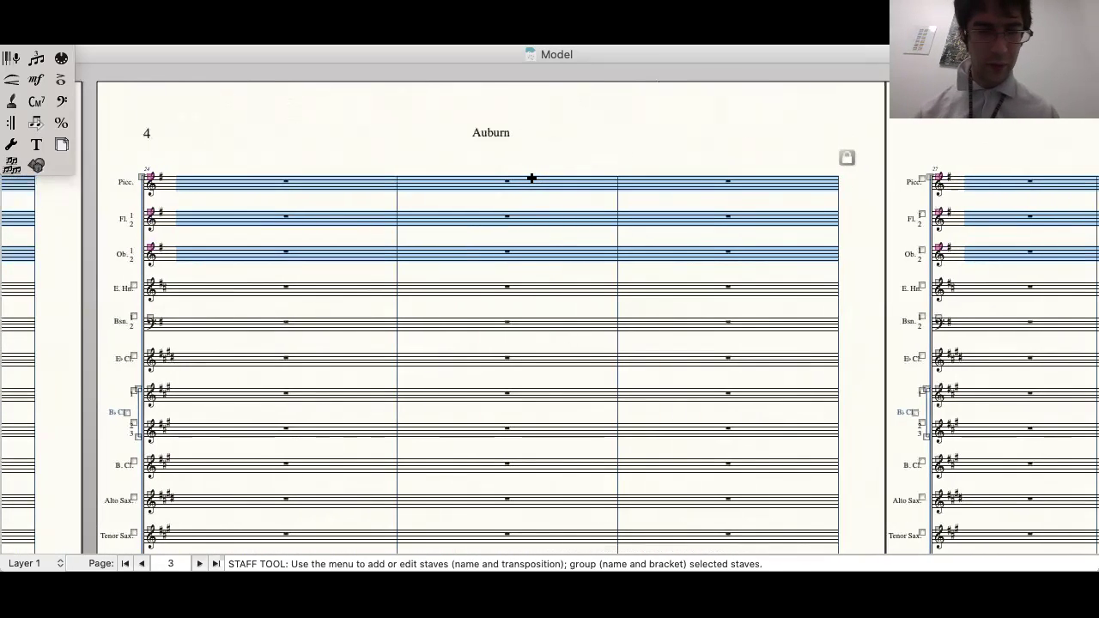
# Step: Apply the 12a. Force Hide Staff: Cutaway style to the selected piccolo, flute and oboe staves on pages 3 to 5
pyautogui.hotkey('shift', 'h')
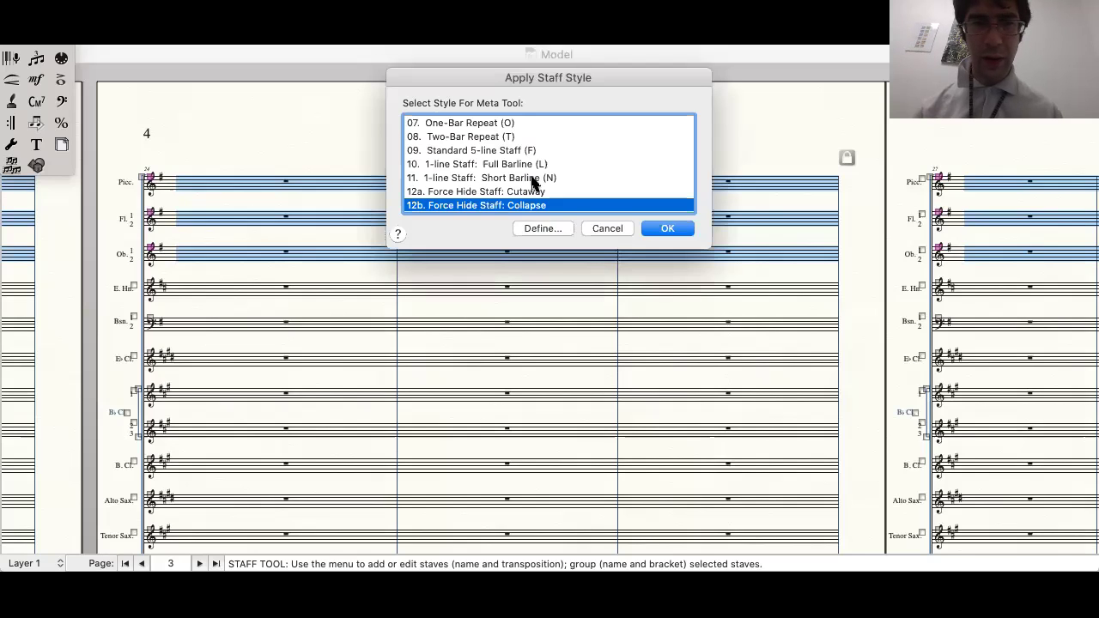
pyautogui.click(520, 192)
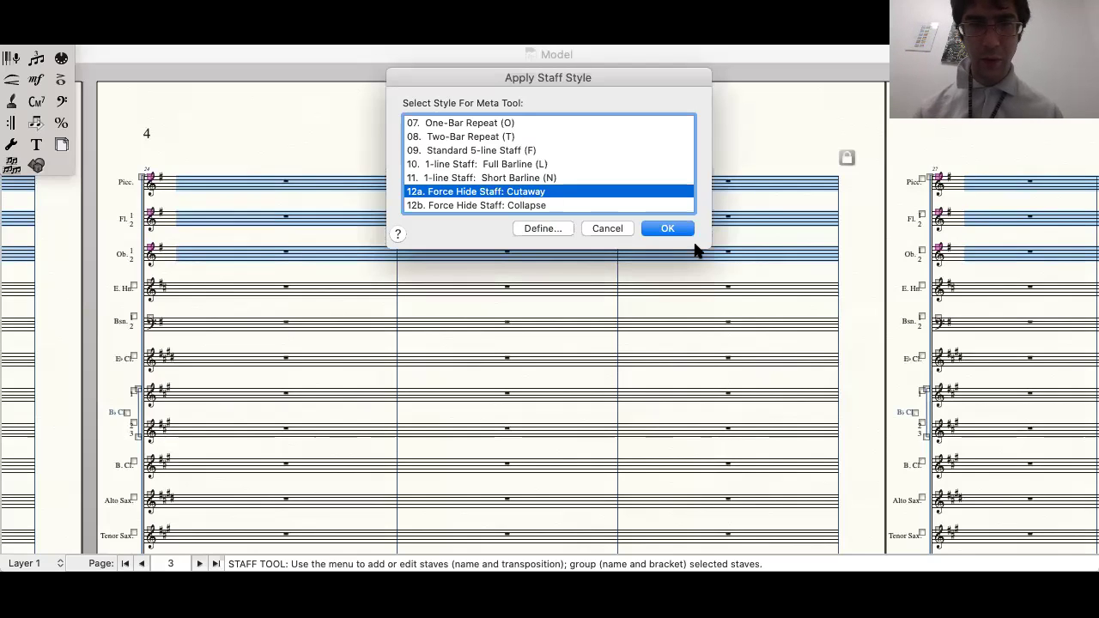
pyautogui.click(683, 228)
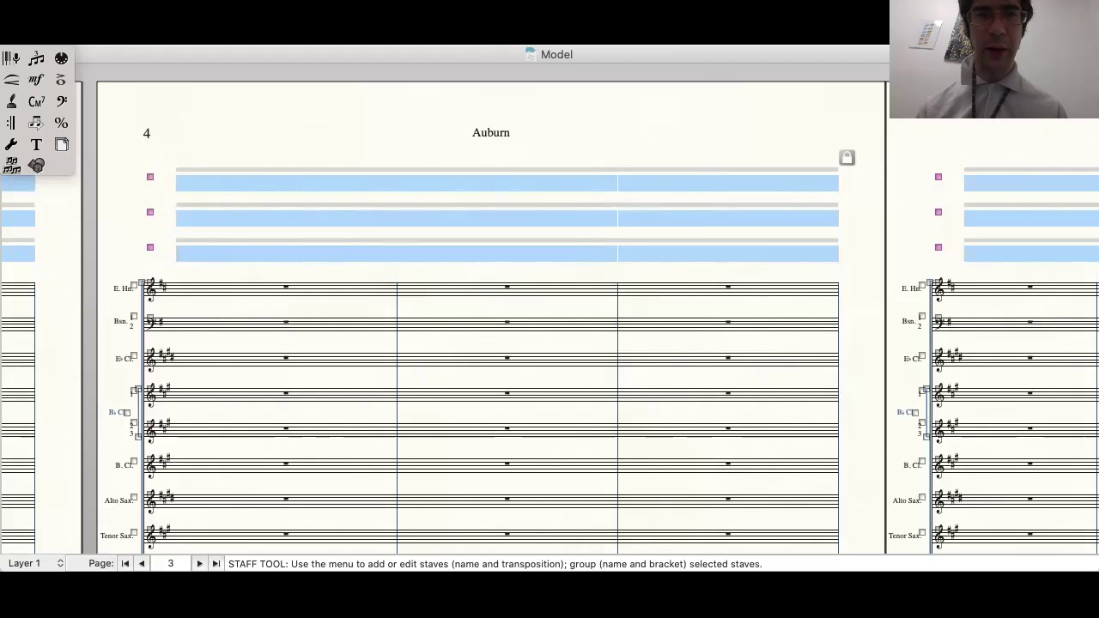
# Step: Apply score system dividers to pages 3 to 5, positioned vertically between staff system boundaries
pyautogui.click(486, 18)
pyautogui.moveTo(516, 84)
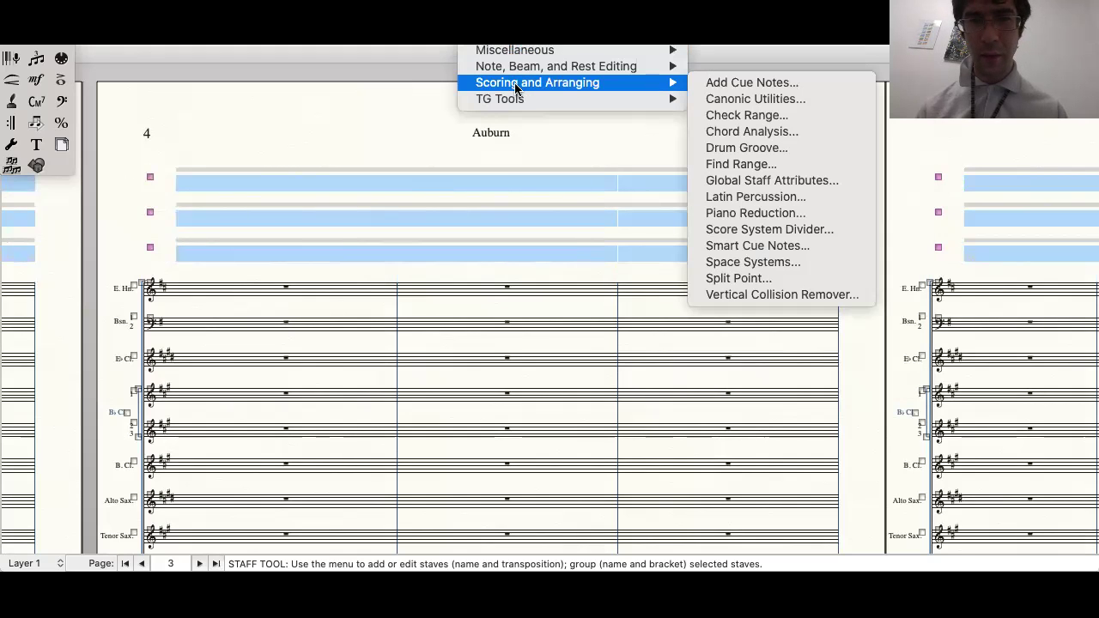
pyautogui.click(779, 229)
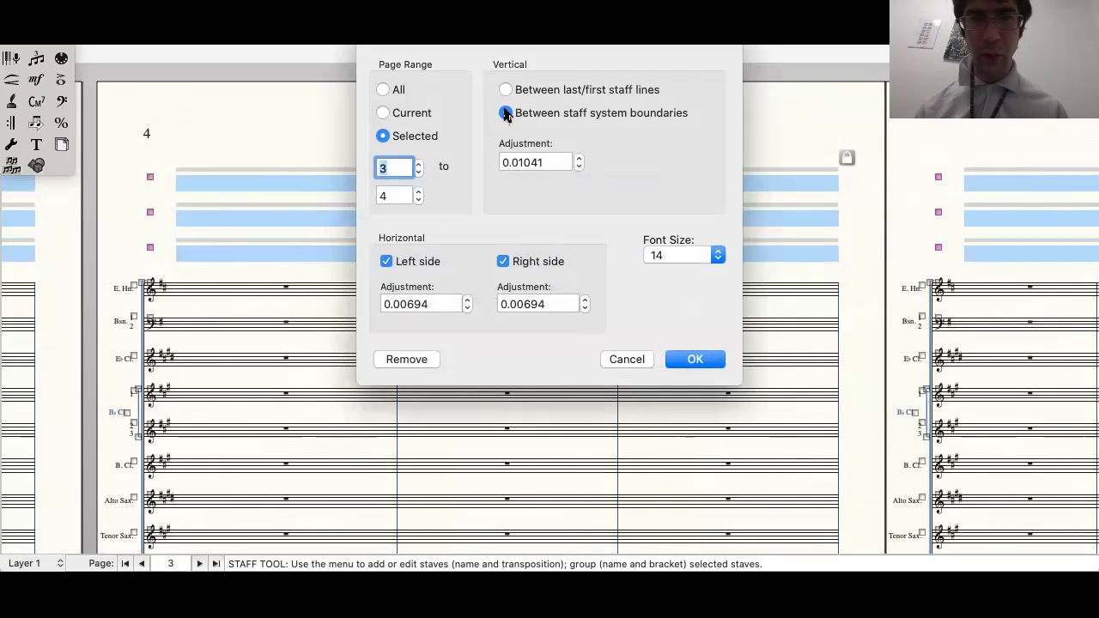
pyautogui.click(506, 114)
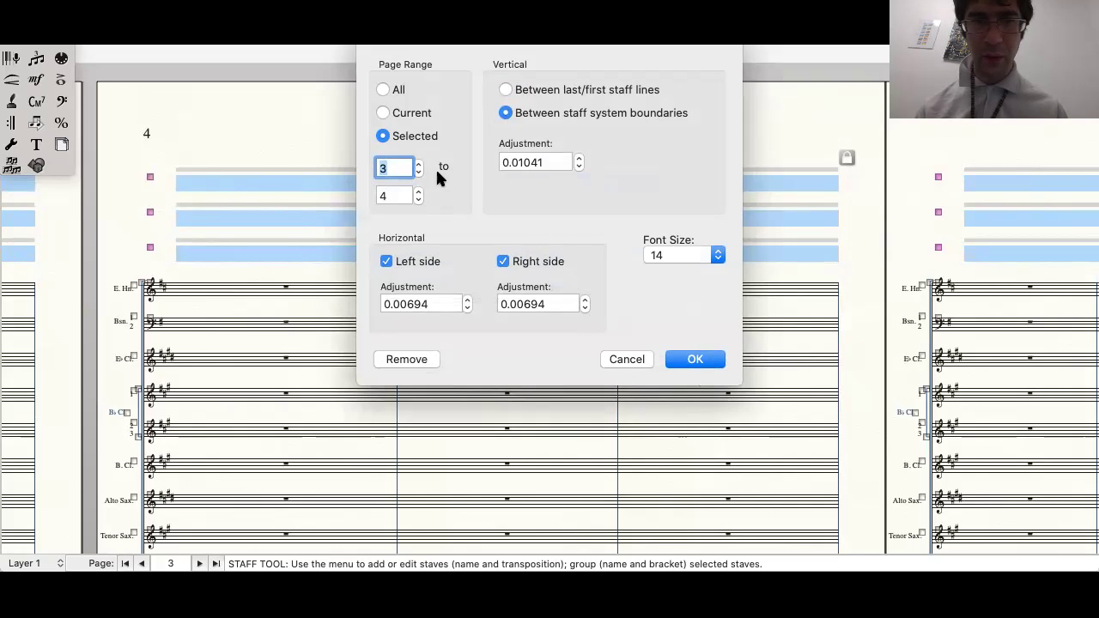
pyautogui.click(419, 192)
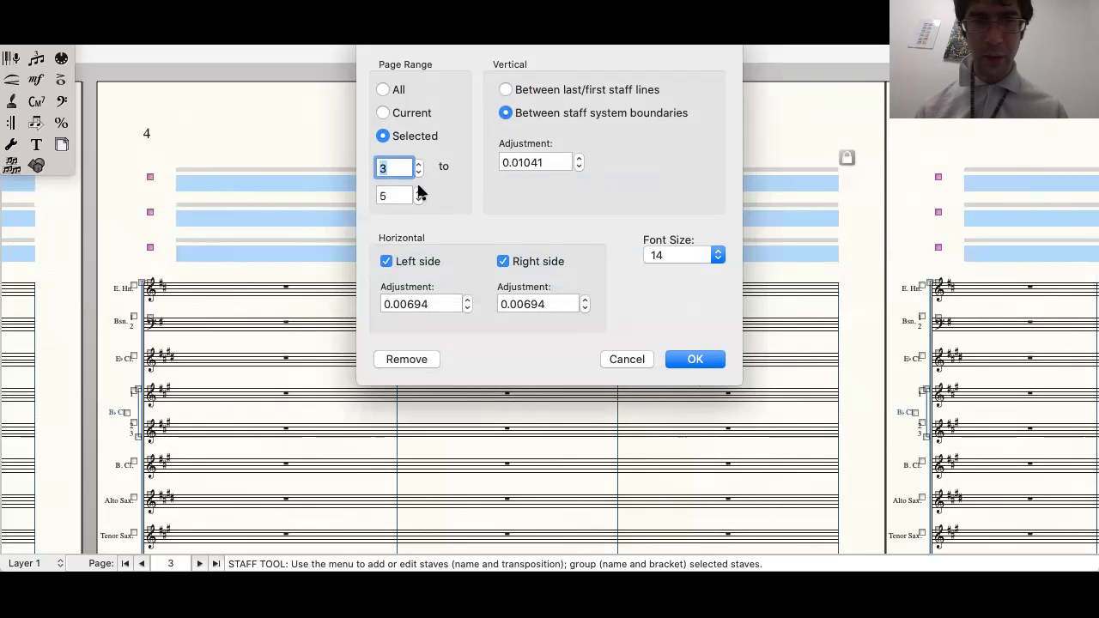
pyautogui.click(709, 360)
pyautogui.scroll(-3, 708, 358)
pyautogui.scroll(-10, 709, 358)
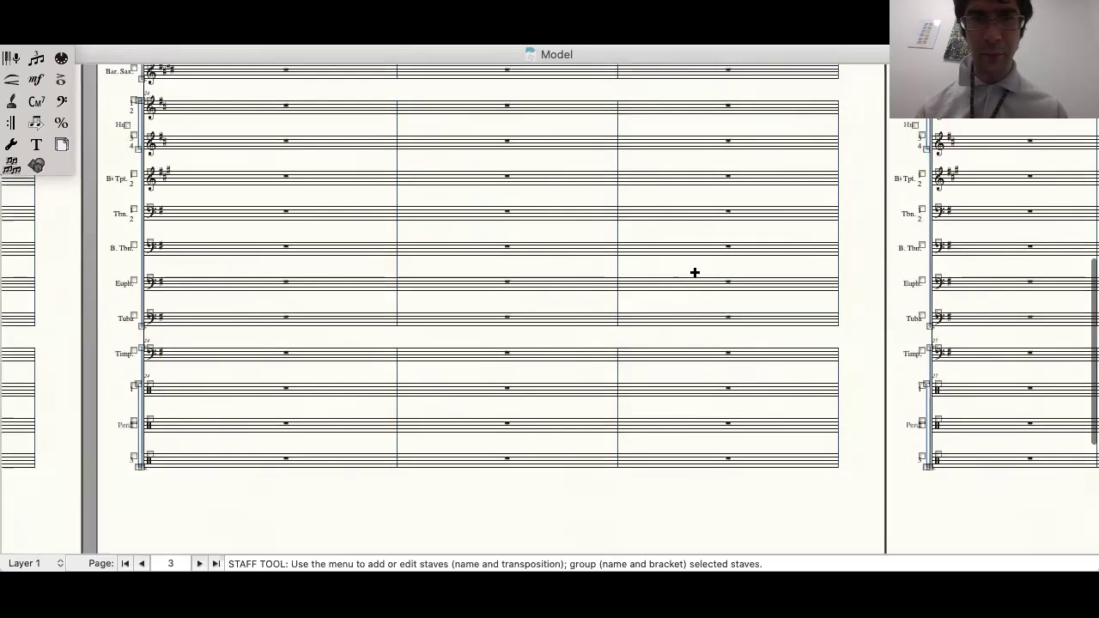
# Step: Apply score system dividers to the current page only, positioned vertically between last/first staff lines, on both the left and right sides
pyautogui.click(546, 25)
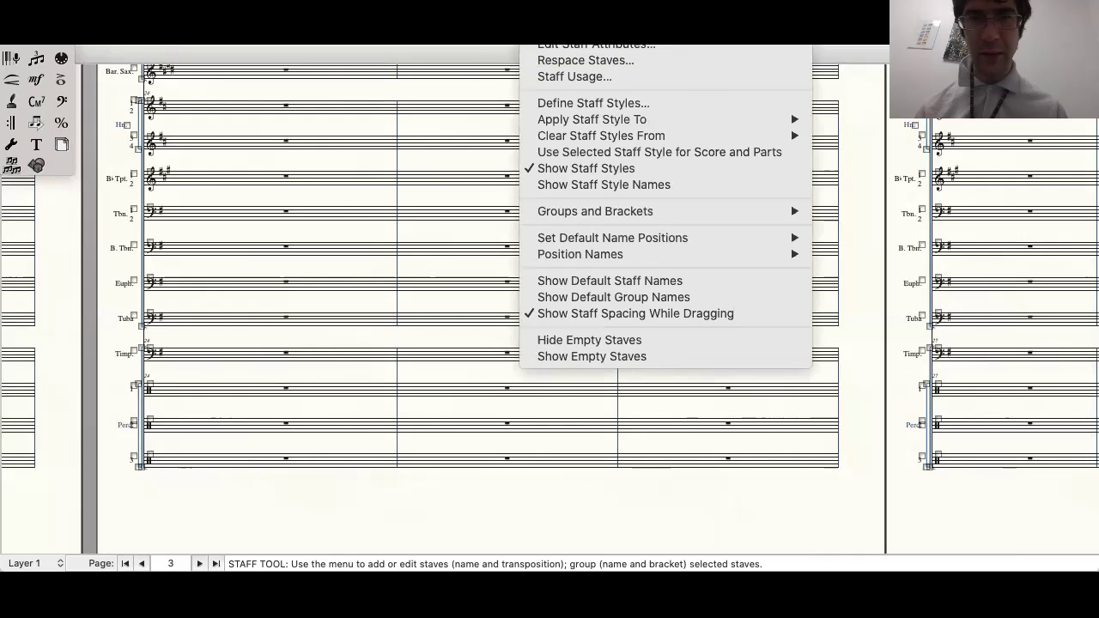
pyautogui.moveTo(588, 26)
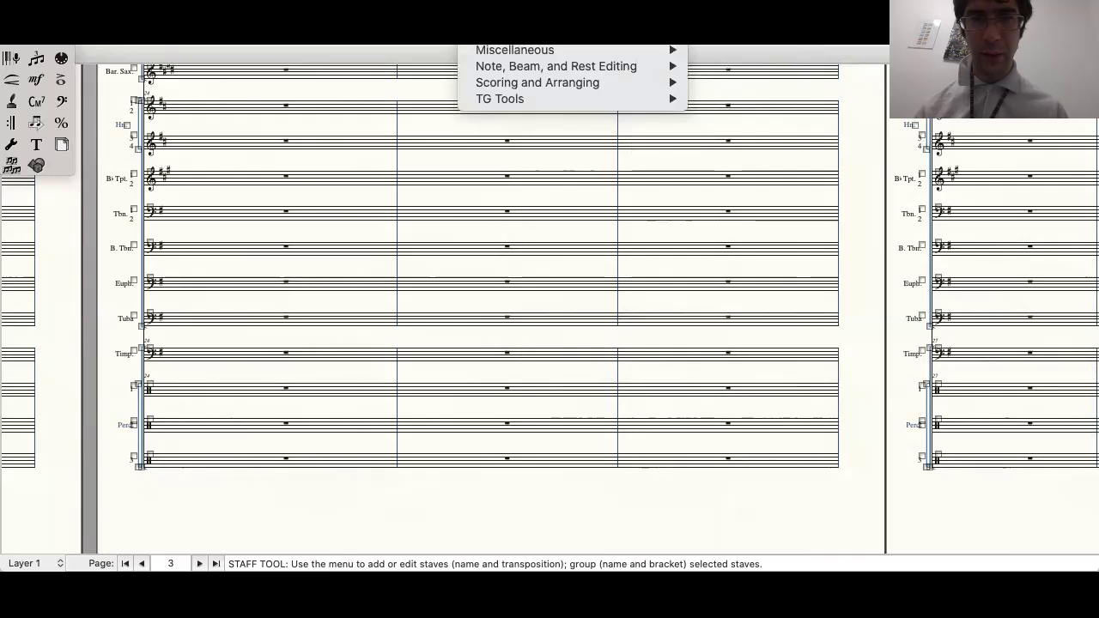
pyautogui.moveTo(537, 51)
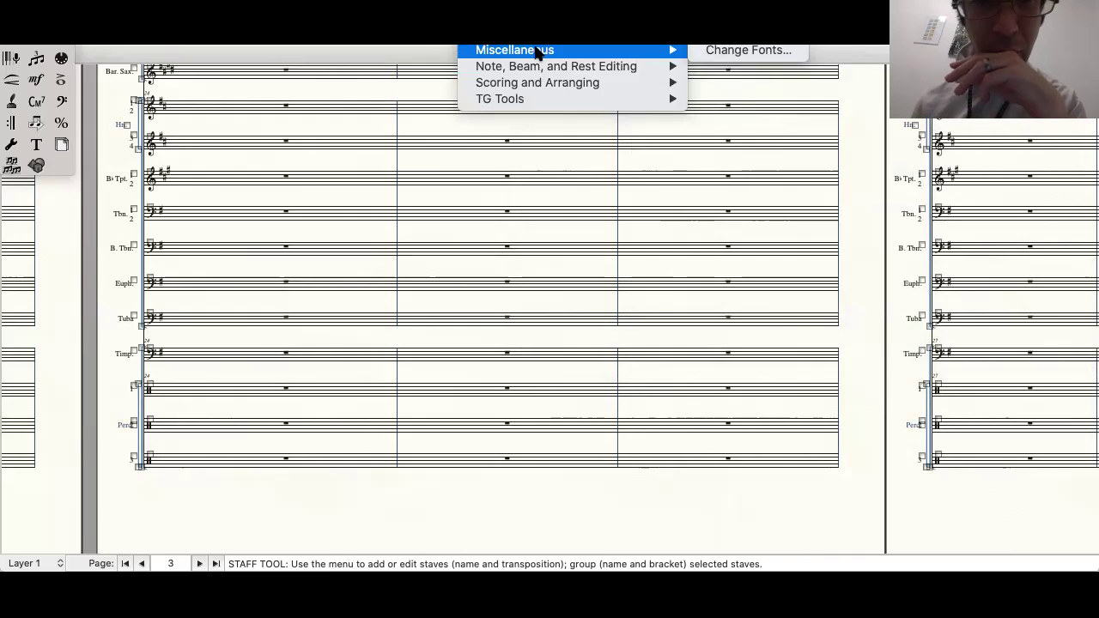
pyautogui.moveTo(553, 69)
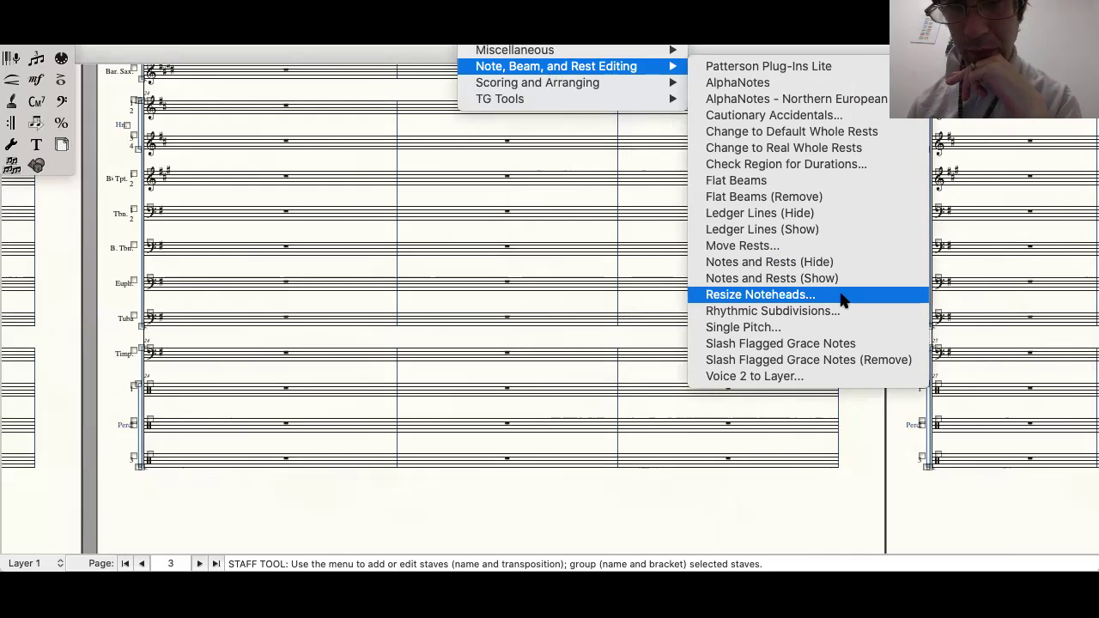
pyautogui.moveTo(578, 88)
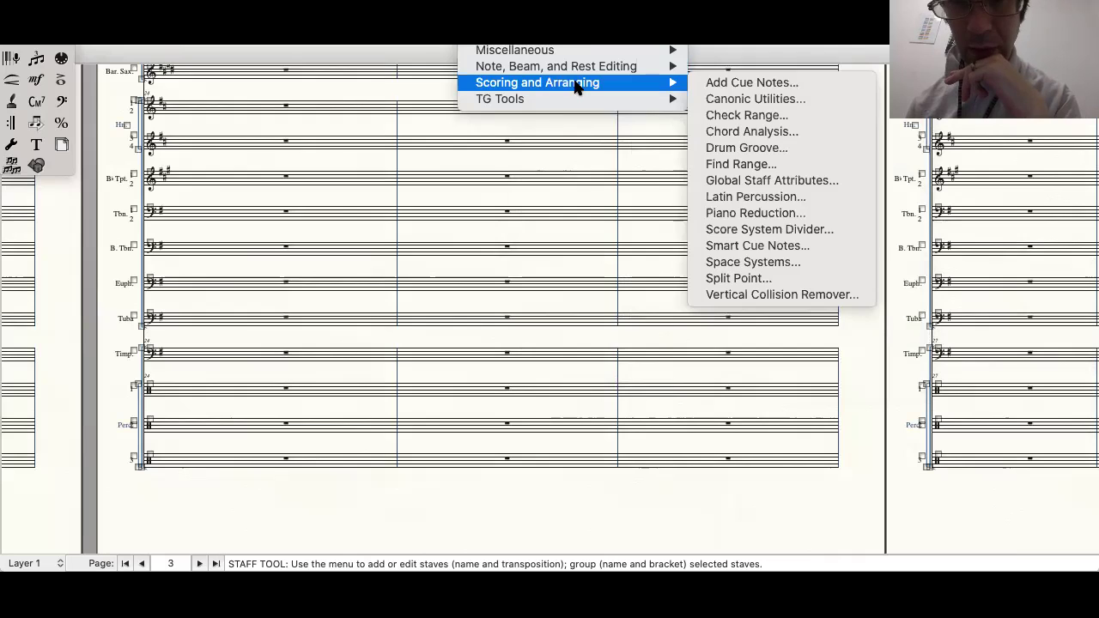
pyautogui.click(831, 232)
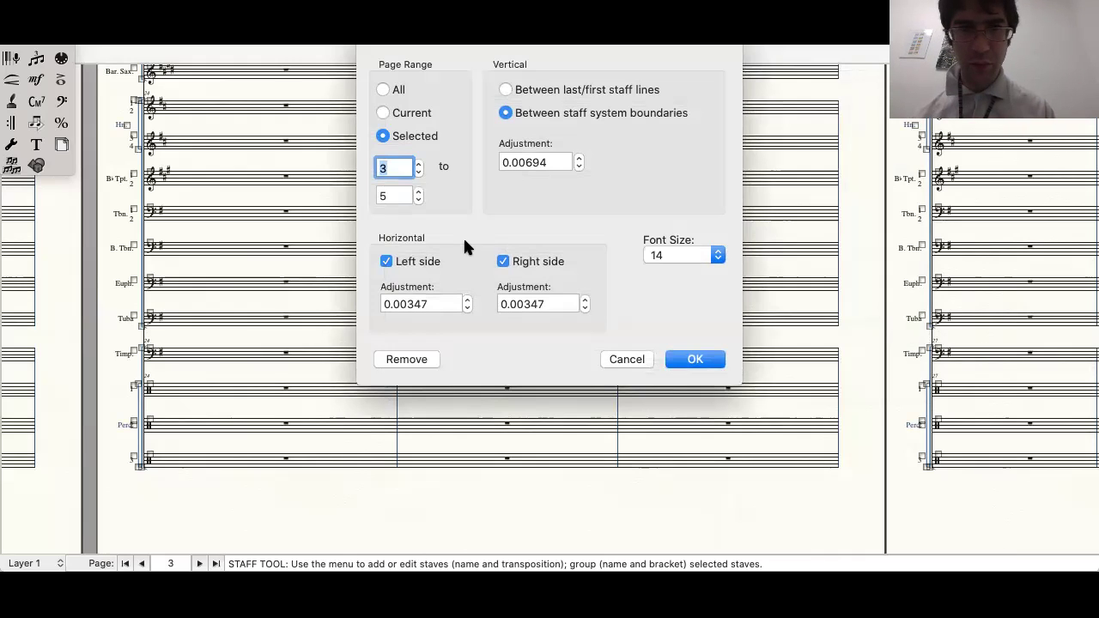
pyautogui.click(406, 359)
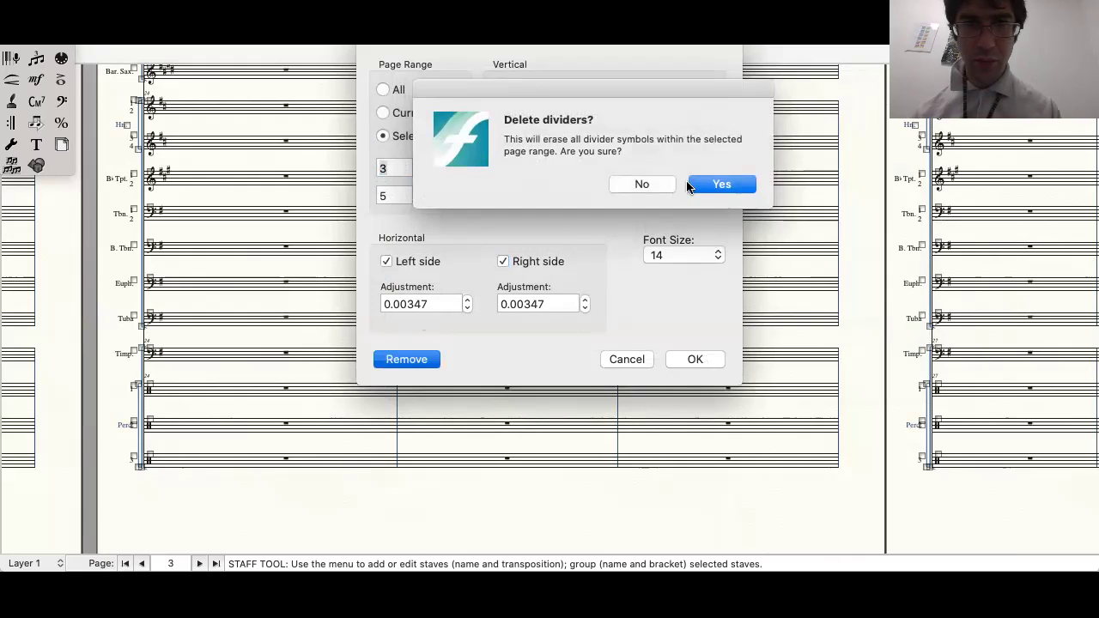
pyautogui.click(656, 184)
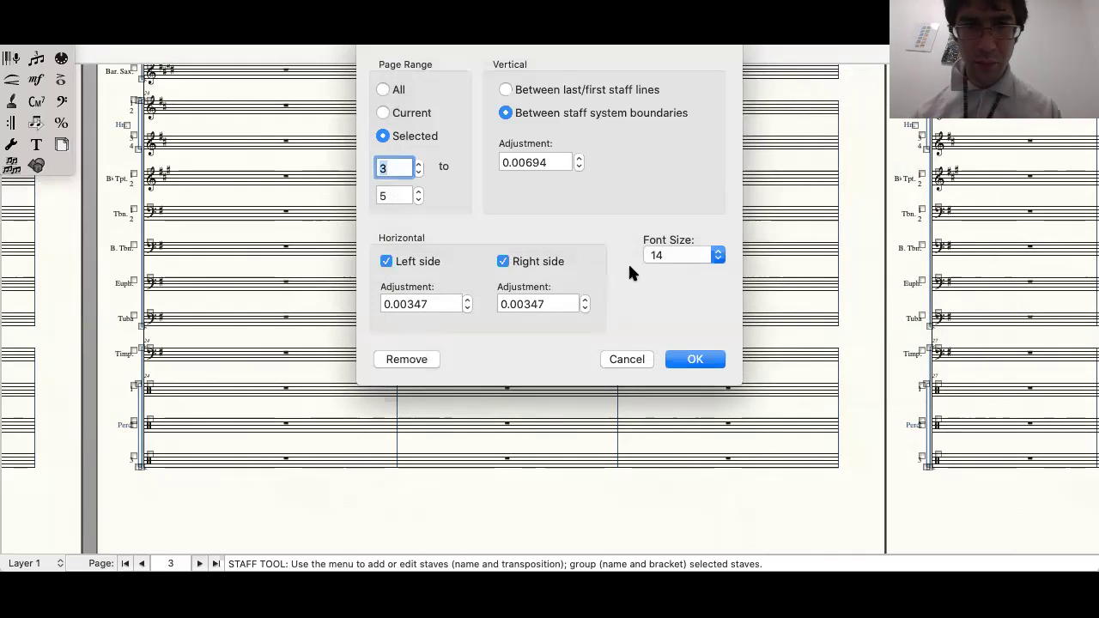
pyautogui.click(505, 90)
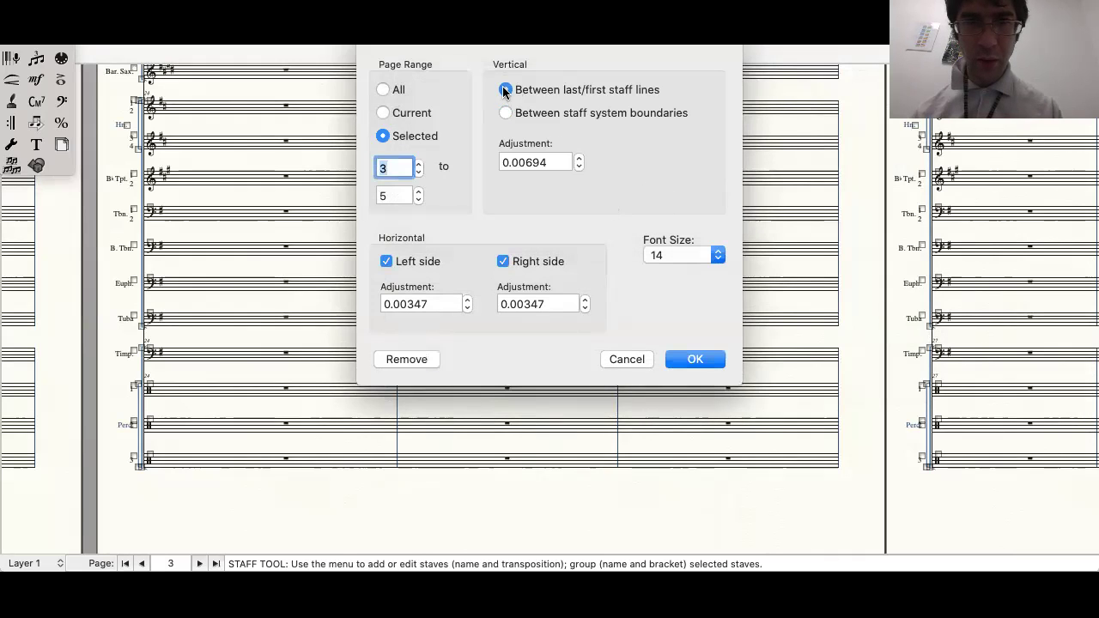
pyautogui.click(383, 112)
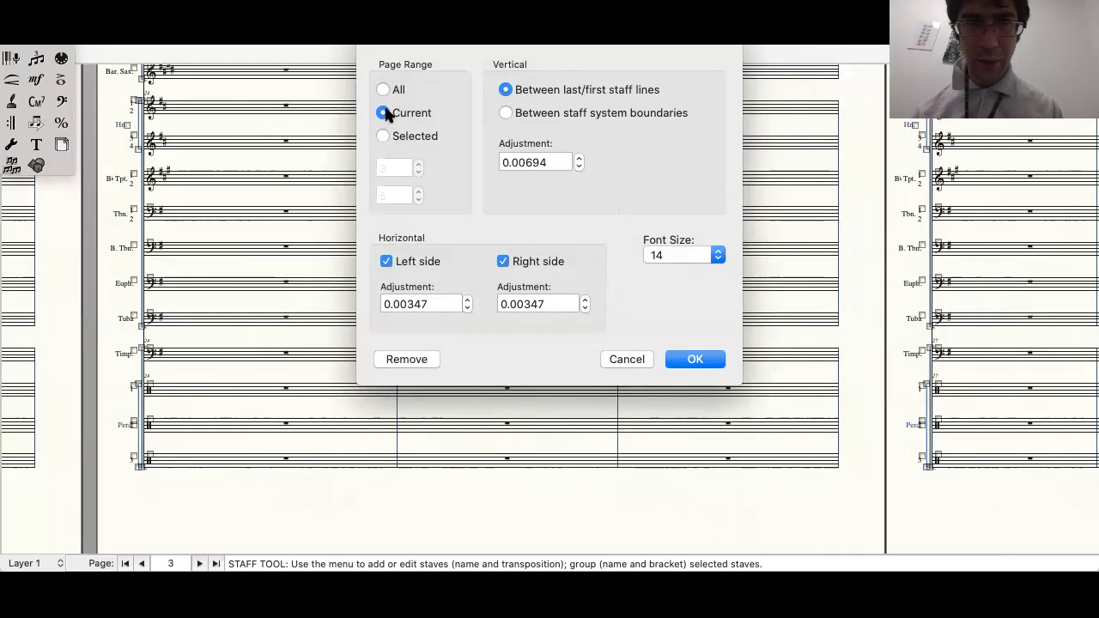
pyautogui.click(708, 363)
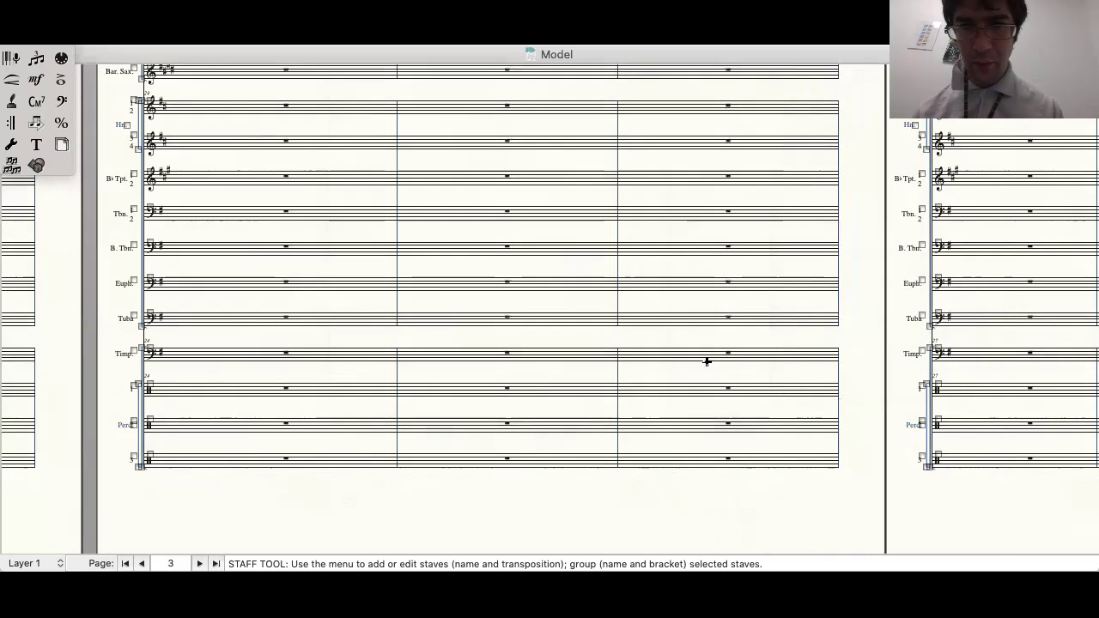
# Step: Examine the cutaway-hidden staves and the spacing above the English horn staff on pages 4 and 5
pyautogui.scroll(6, 707, 362)
pyautogui.hscroll(7, 707, 361)
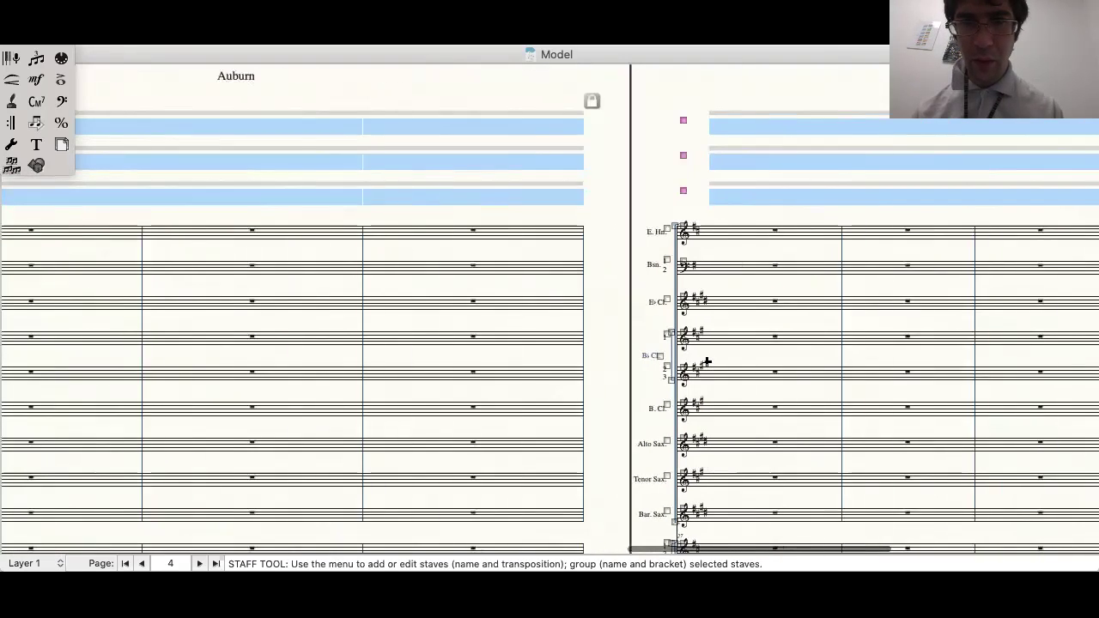
pyautogui.hscroll(5, 707, 362)
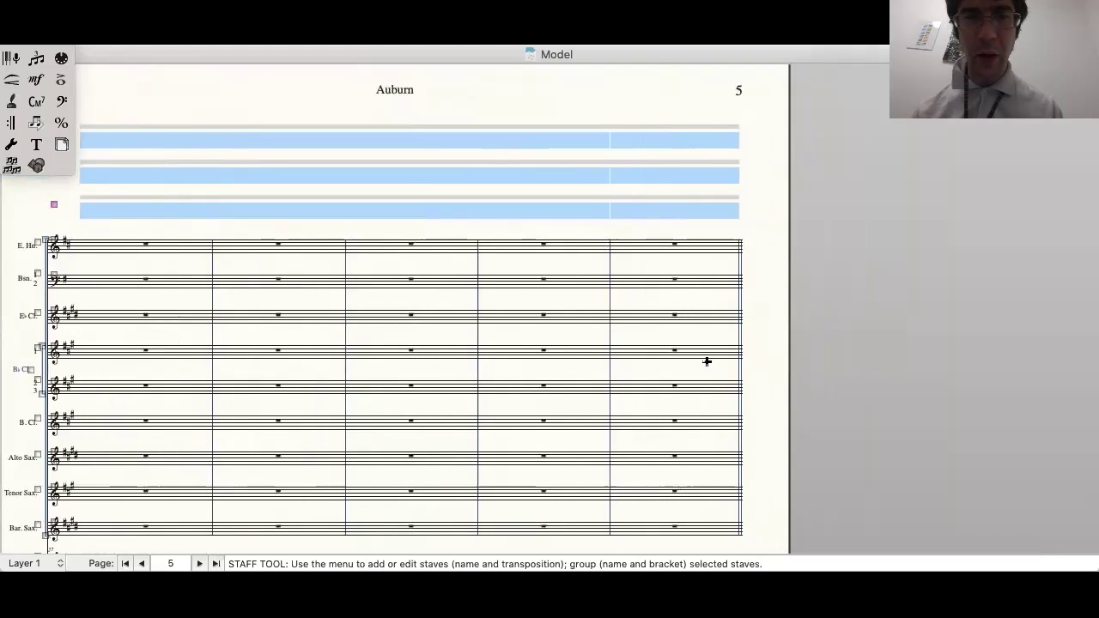
pyautogui.hscroll(1, 728, 362)
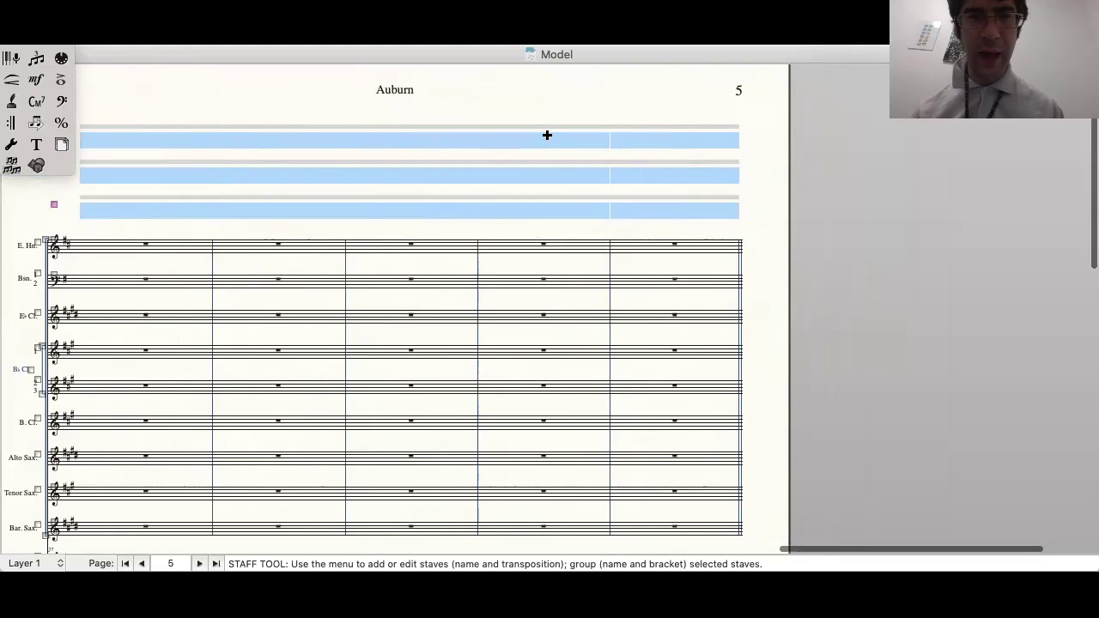
pyautogui.hscroll(-7, 547, 135)
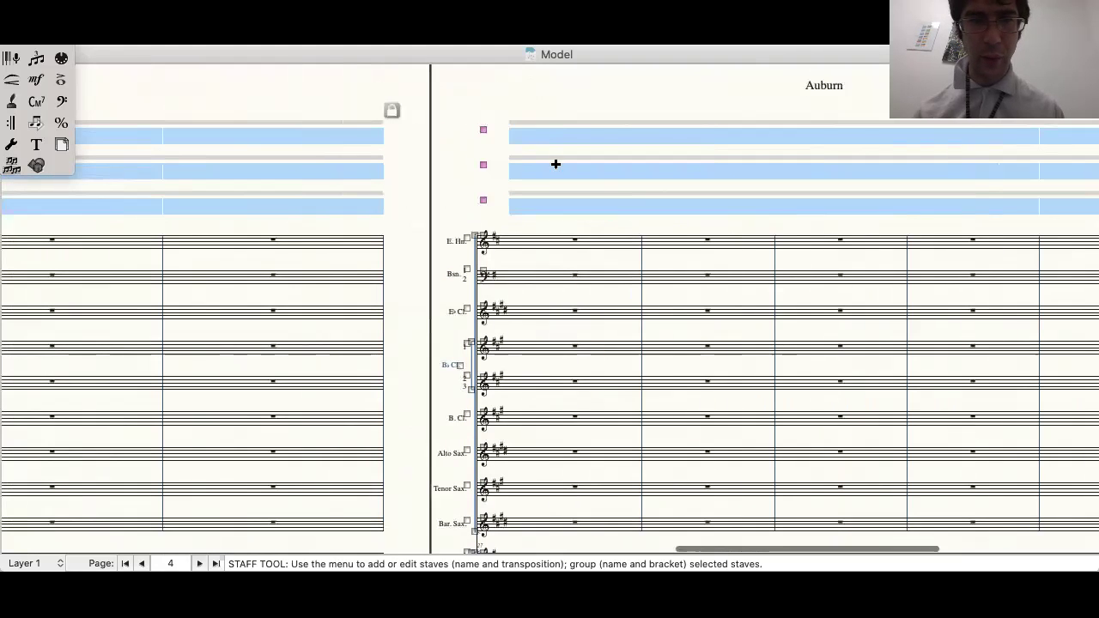